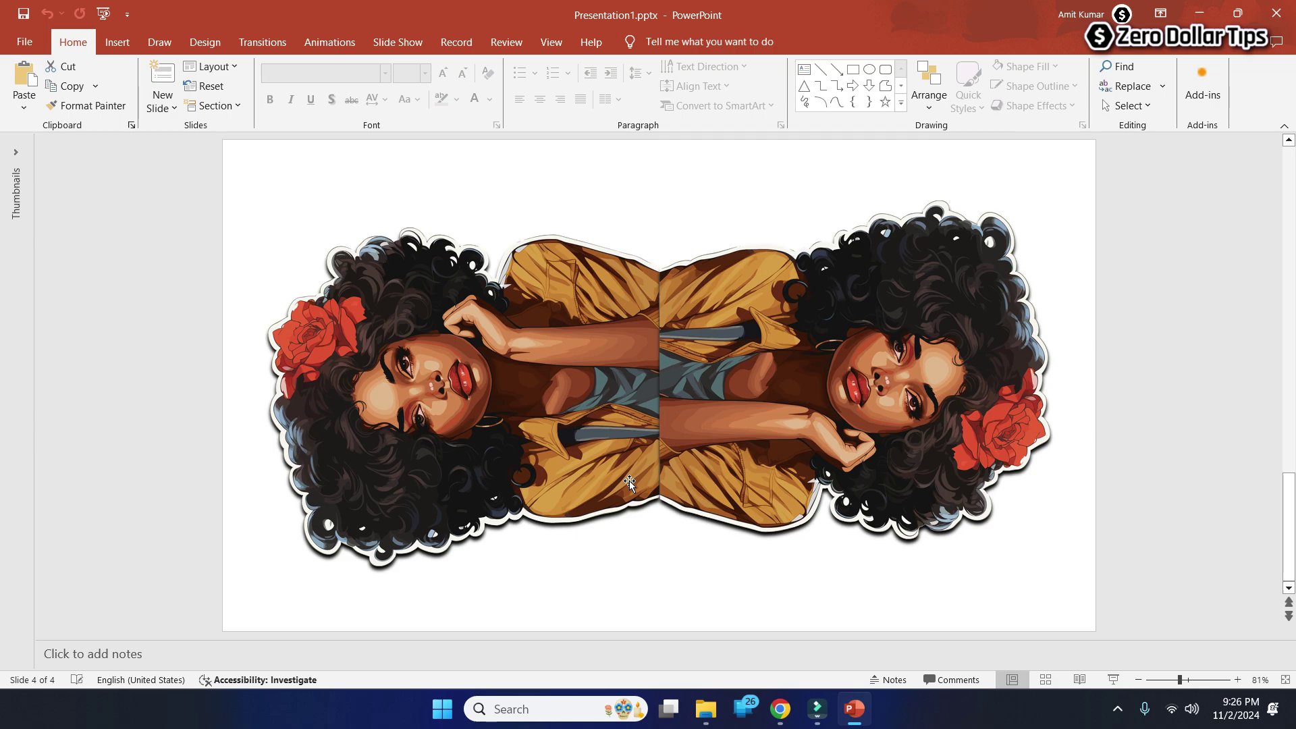
# Close the finished presentation and relaunch PowerPoint by searching 'power' in Windows Search
pyautogui.click(1276, 13)
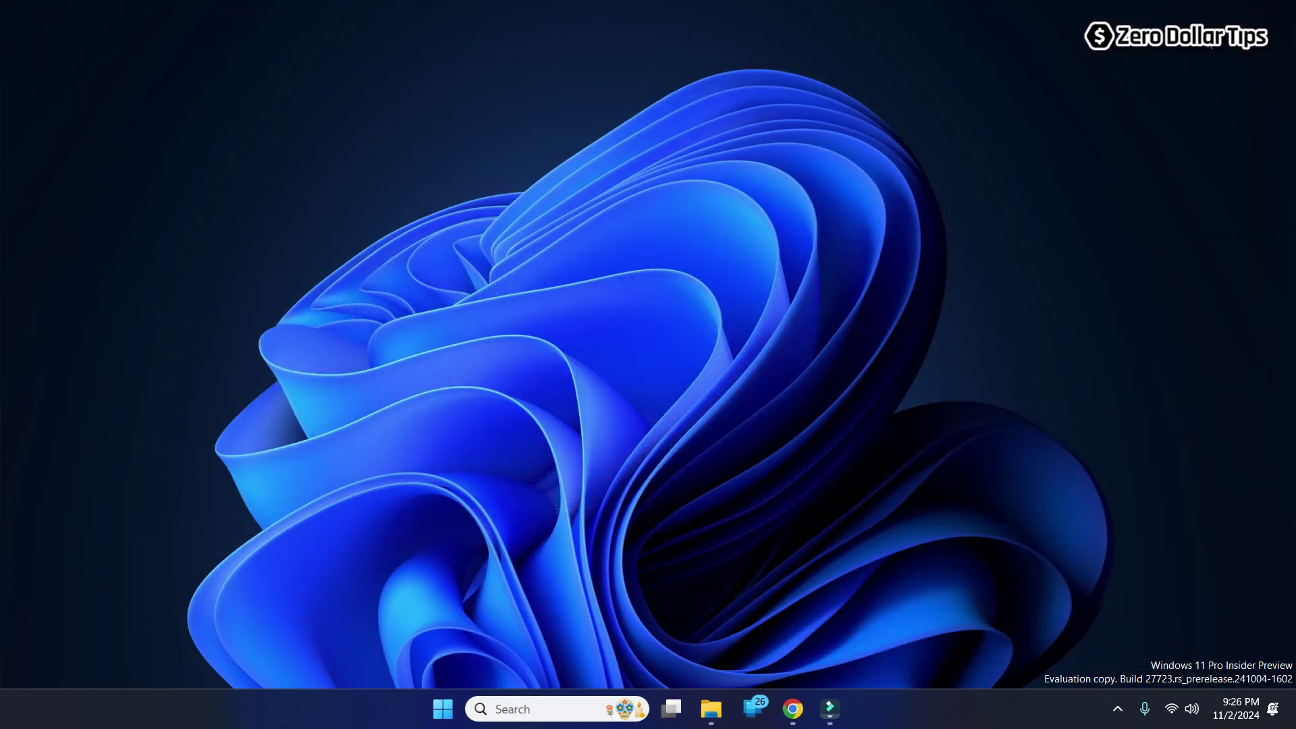
pyautogui.click(548, 711)
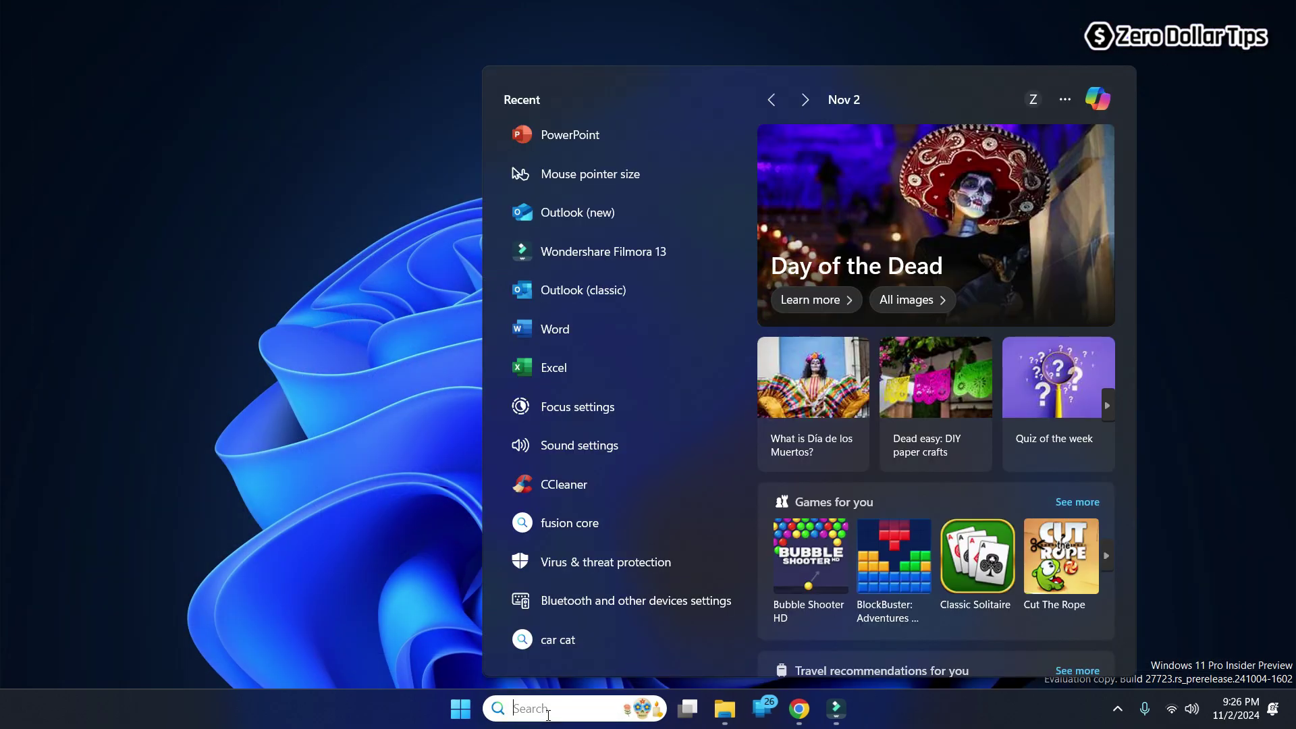
pyautogui.write('power')
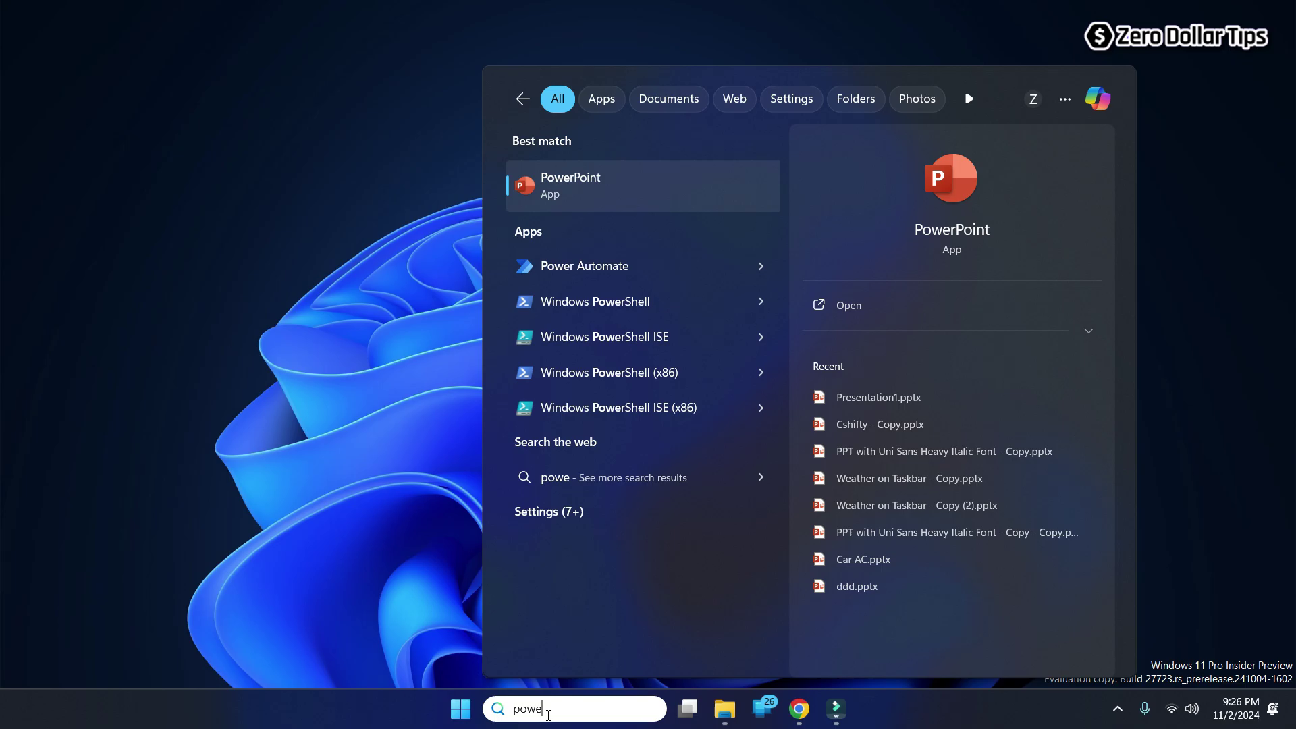
pyautogui.click(590, 189)
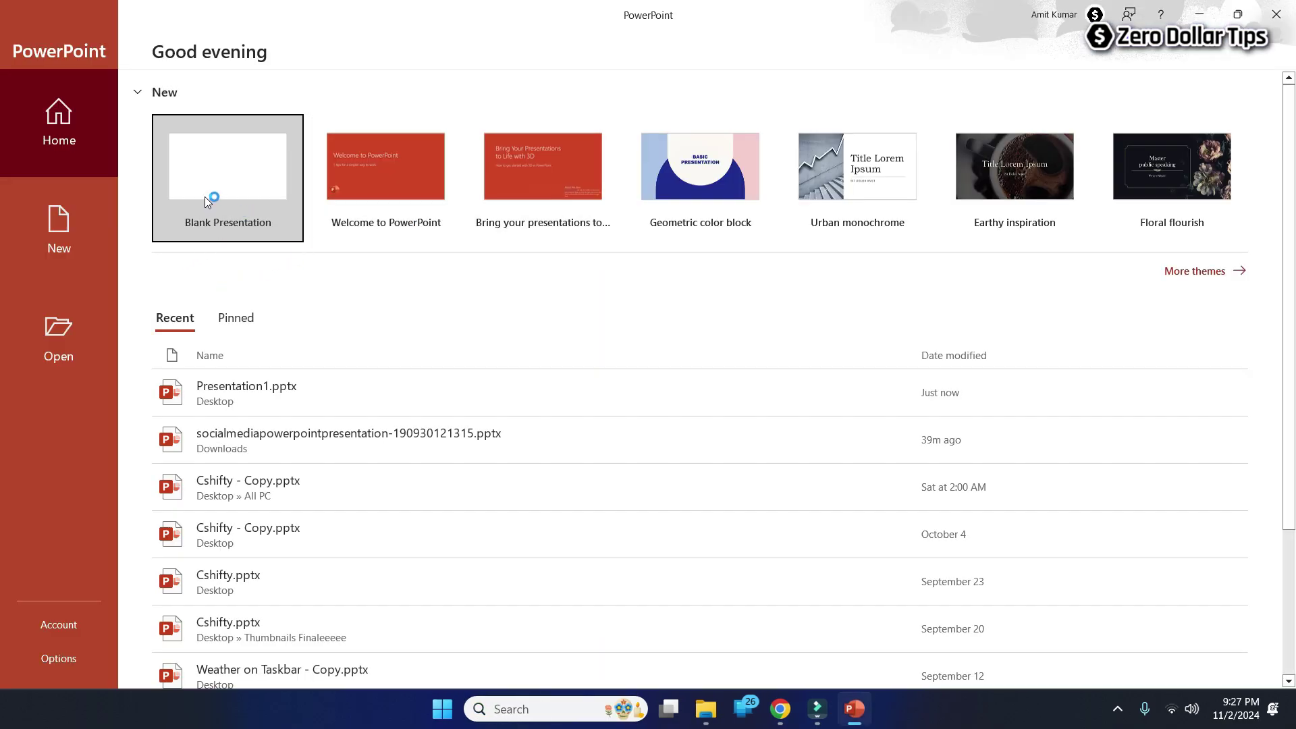
# Create a blank presentation and delete its title and subtitle placeholders
pyautogui.click(218, 176)
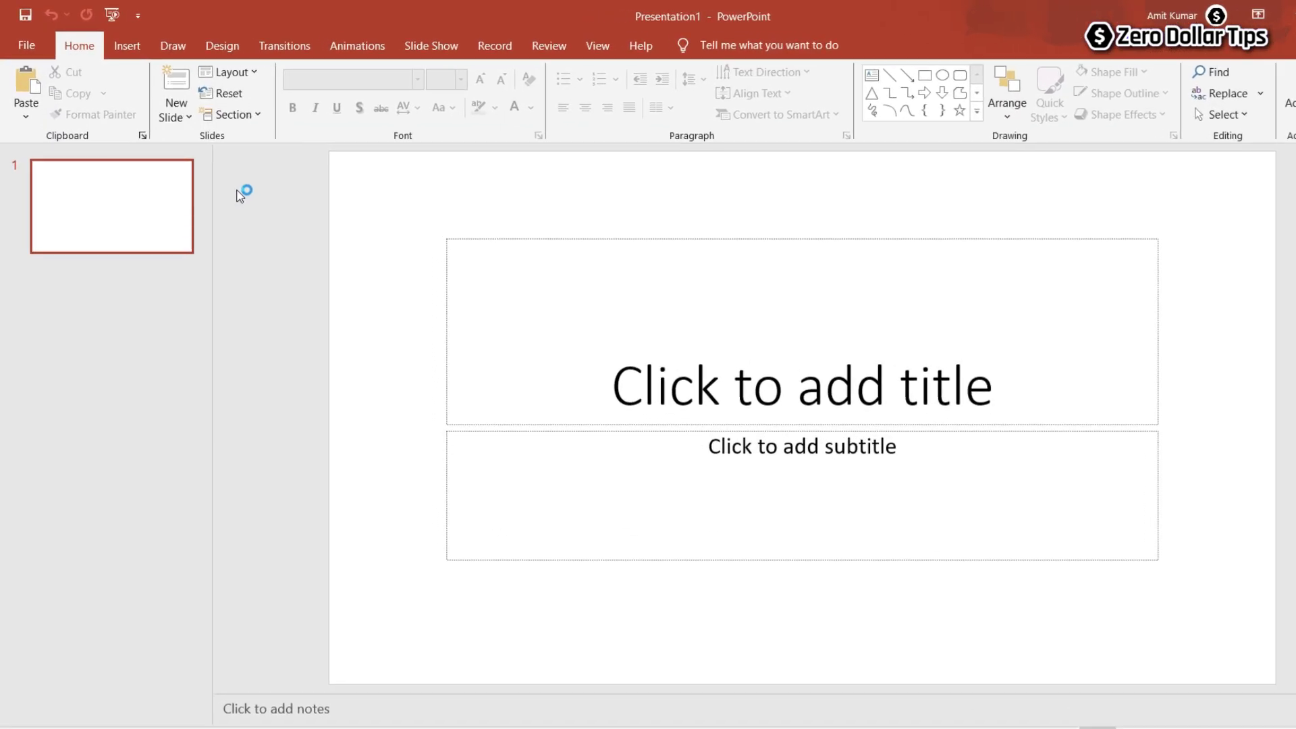
pyautogui.click(443, 237)
pyautogui.press('Delete')
pyautogui.click(499, 430)
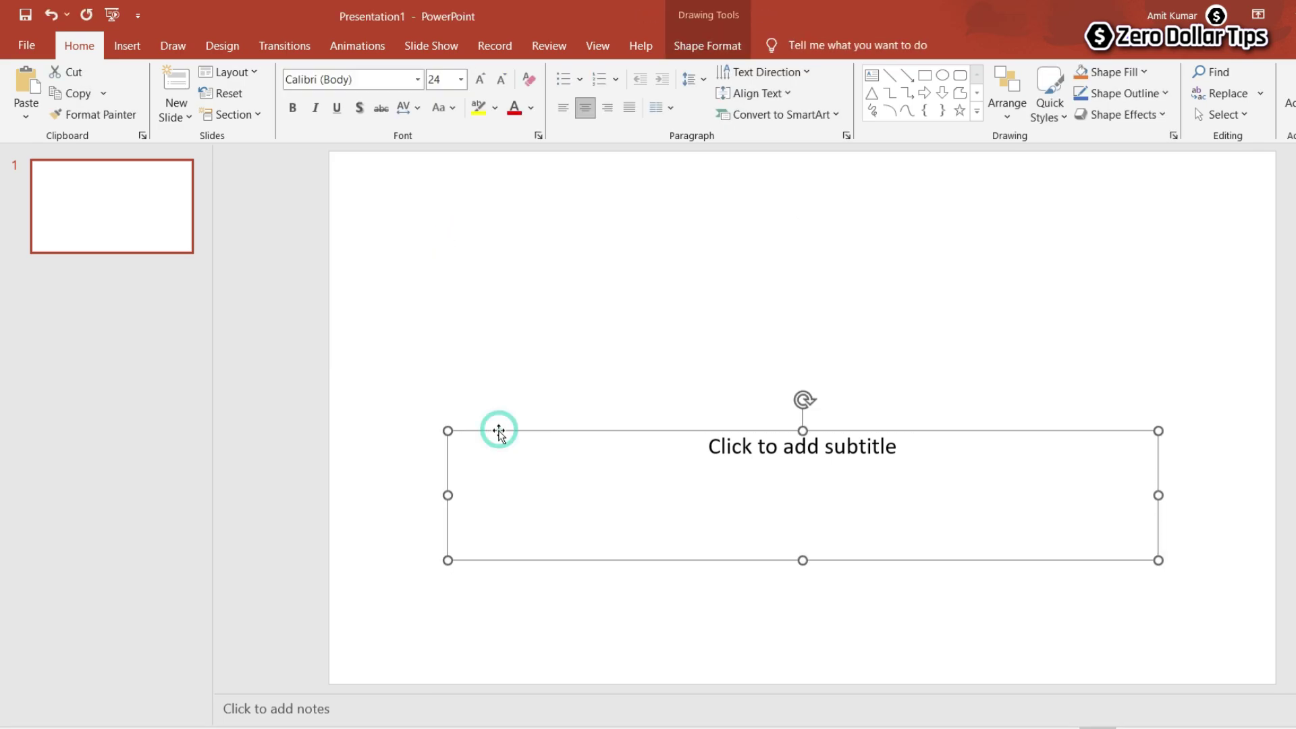
pyautogui.press('Delete')
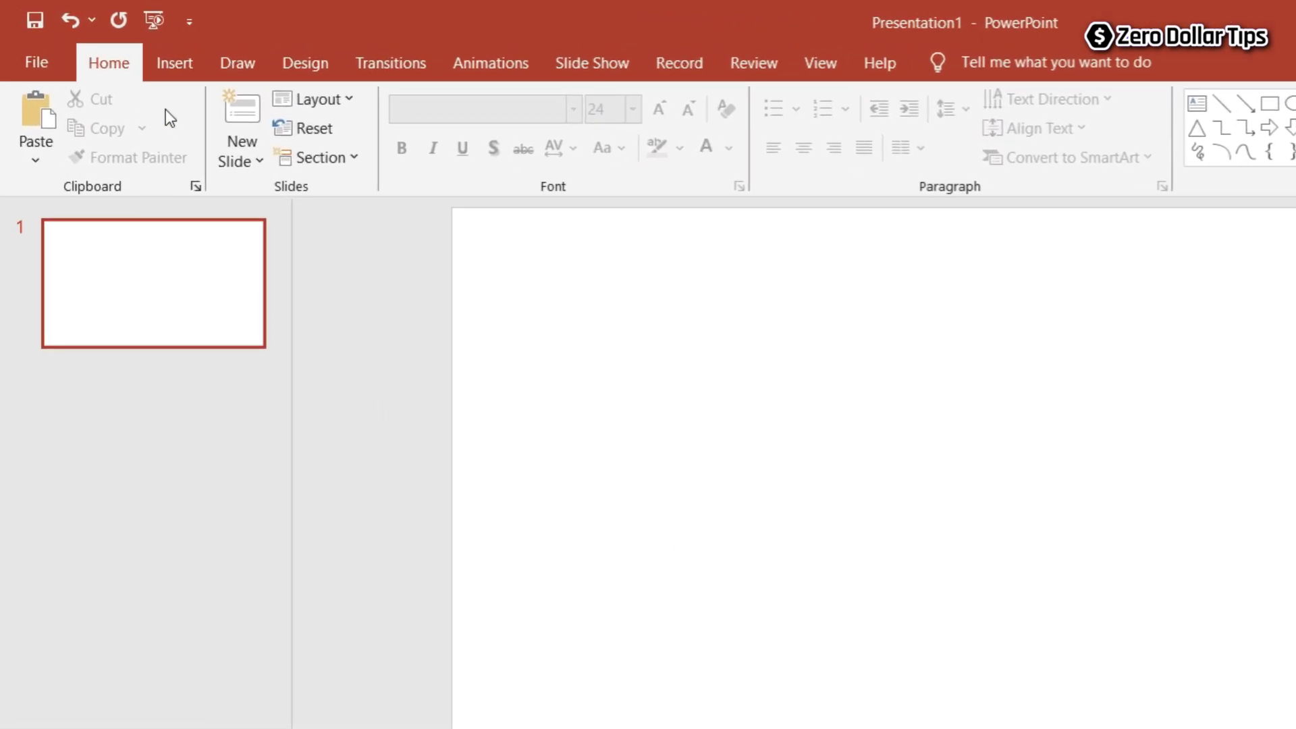
pyautogui.click(173, 66)
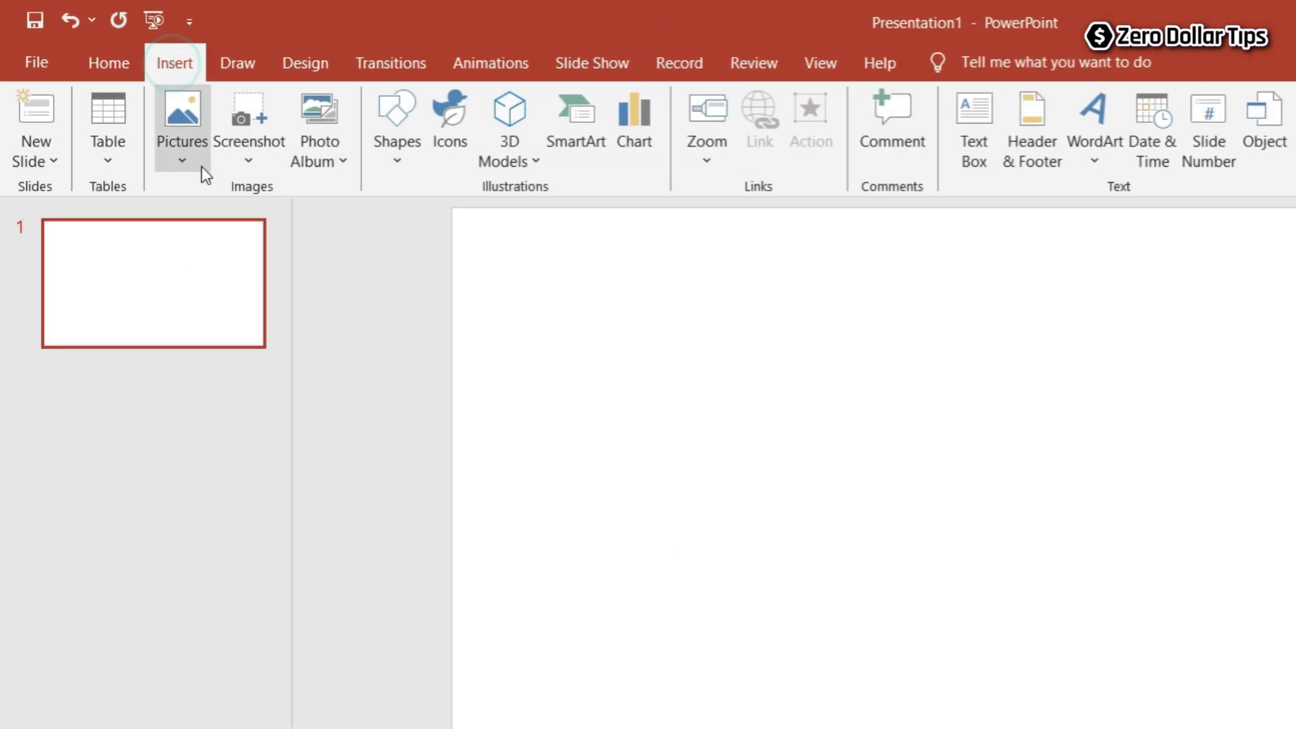
# Insert ai-generated-8678488_1280.png from Downloads onto slide 1 using Pictures > This Device
pyautogui.click(180, 147)
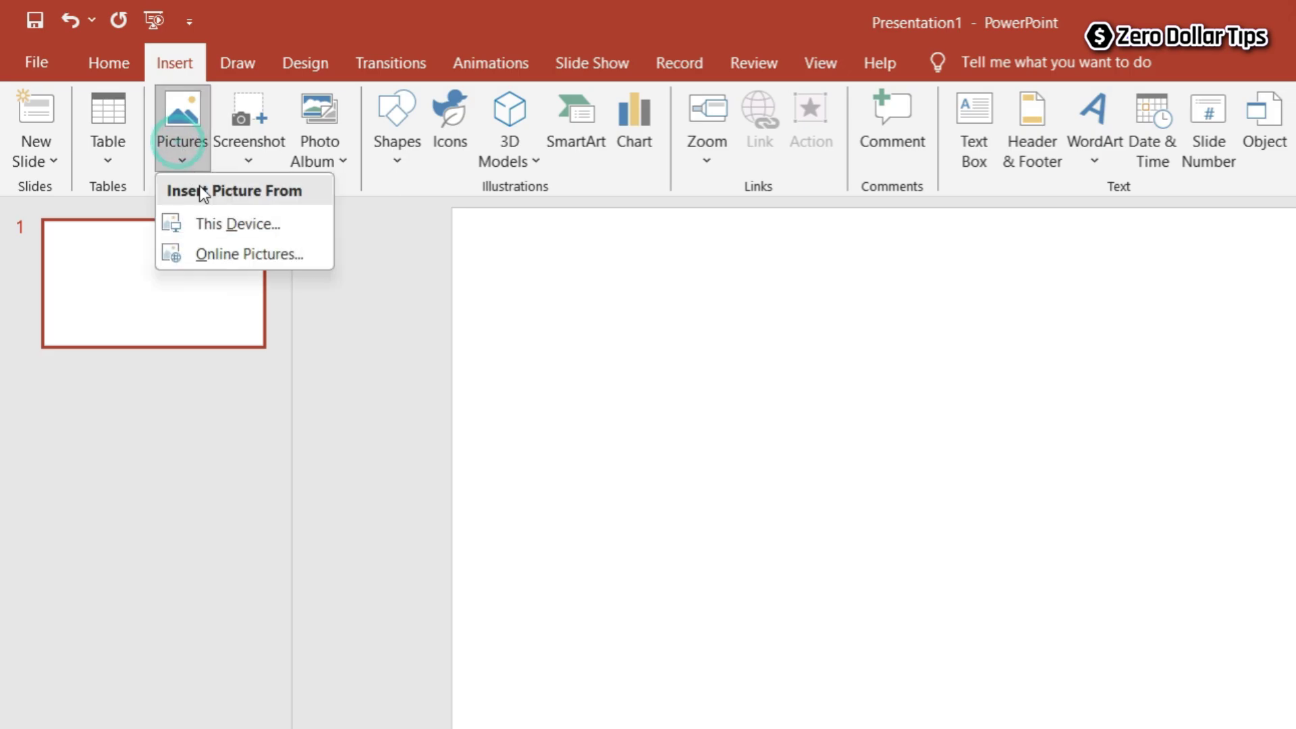
pyautogui.click(238, 224)
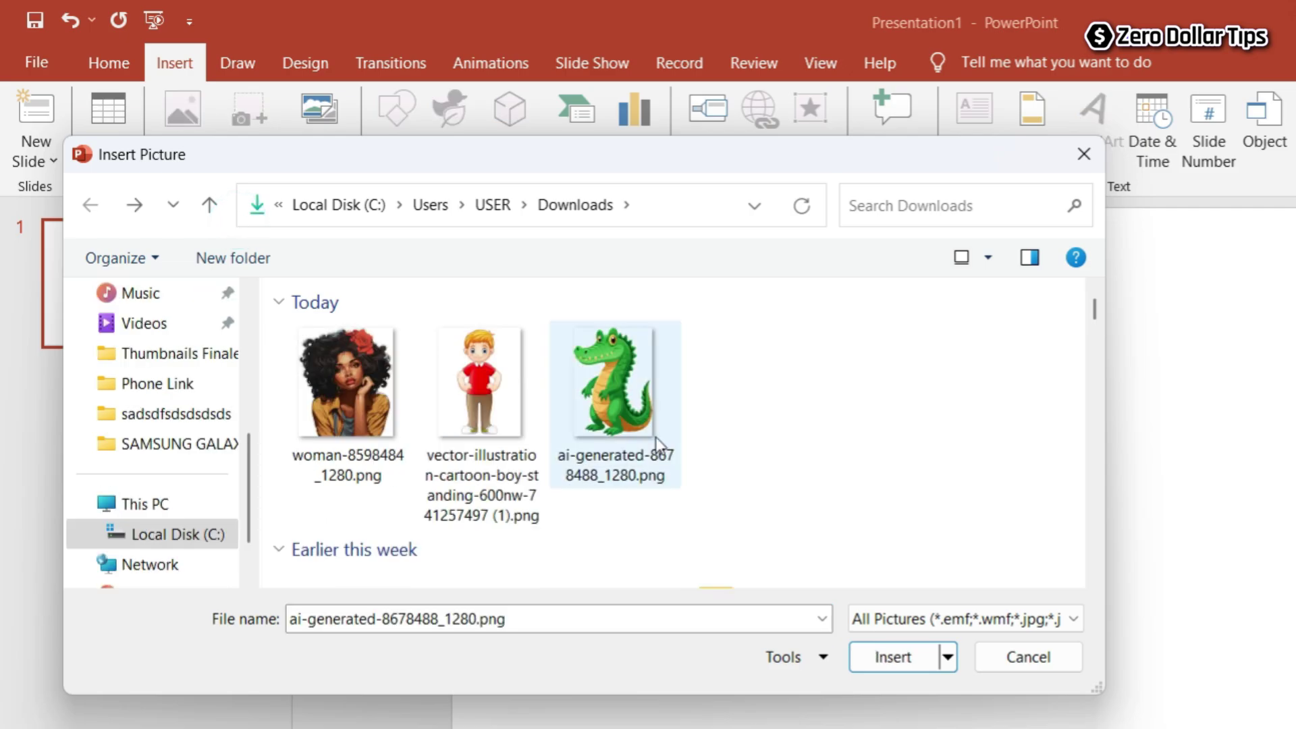
pyautogui.click(622, 401)
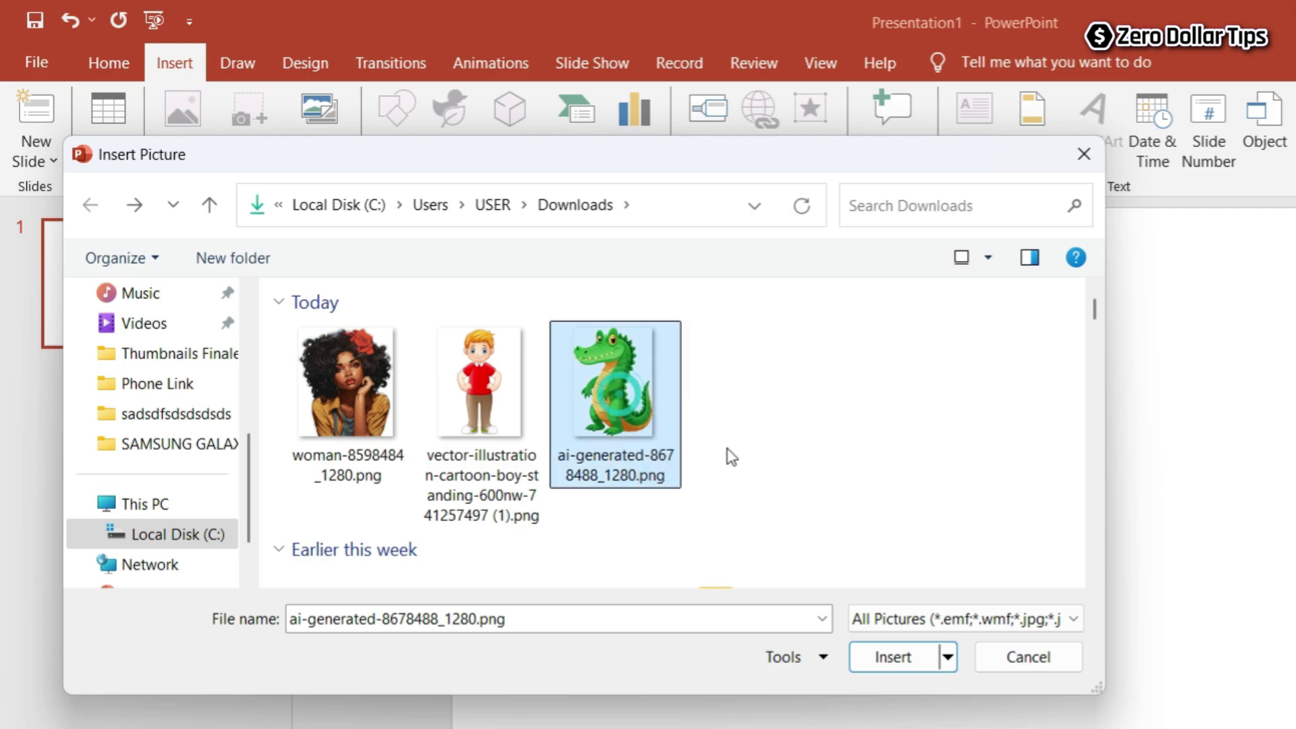
pyautogui.click(893, 656)
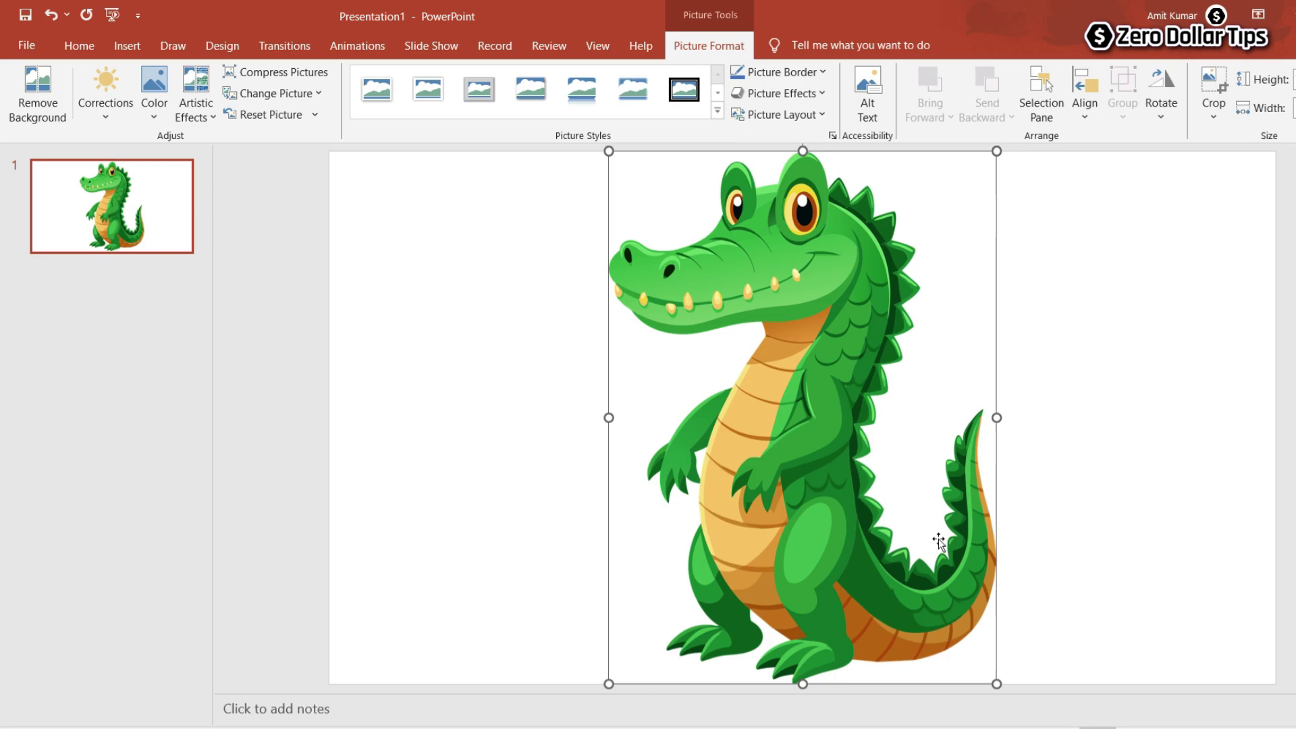
# Shrink the crocodile picture, move it right, and copy it
pyautogui.moveTo(996, 684); pyautogui.dragTo(898, 486)
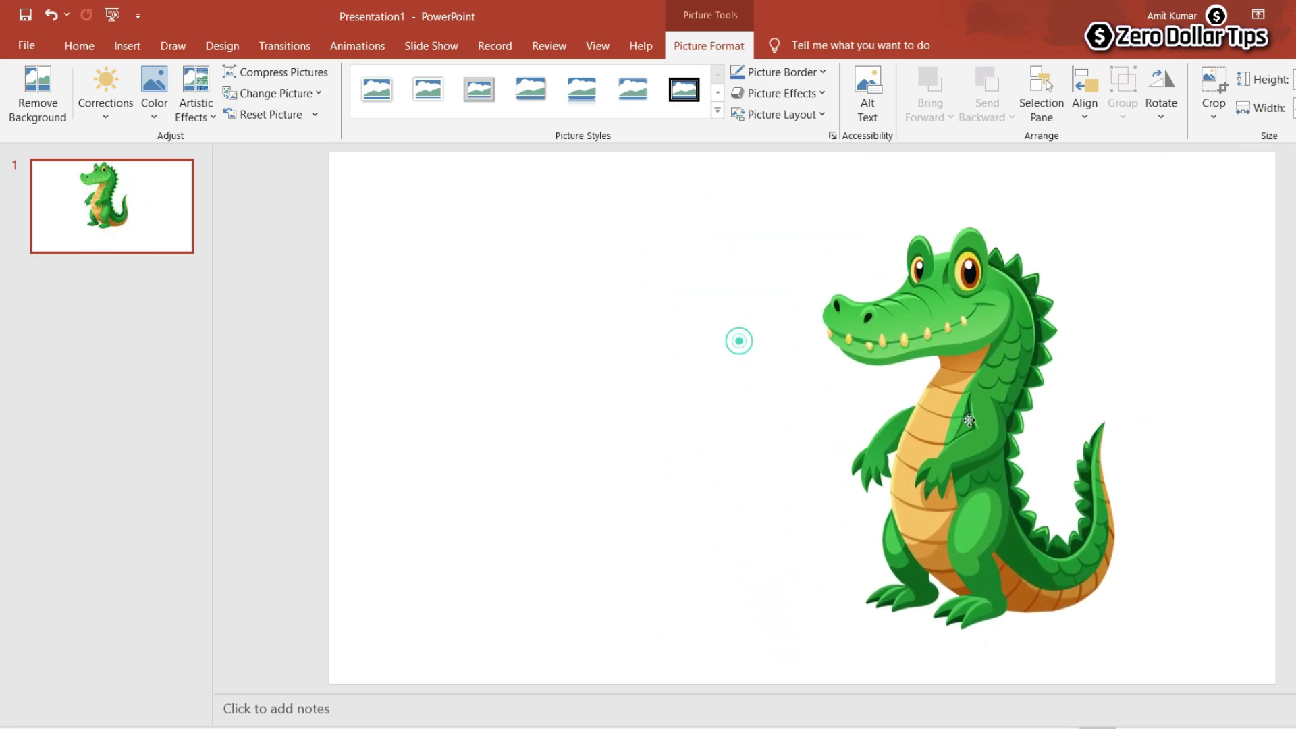
pyautogui.click(738, 341)
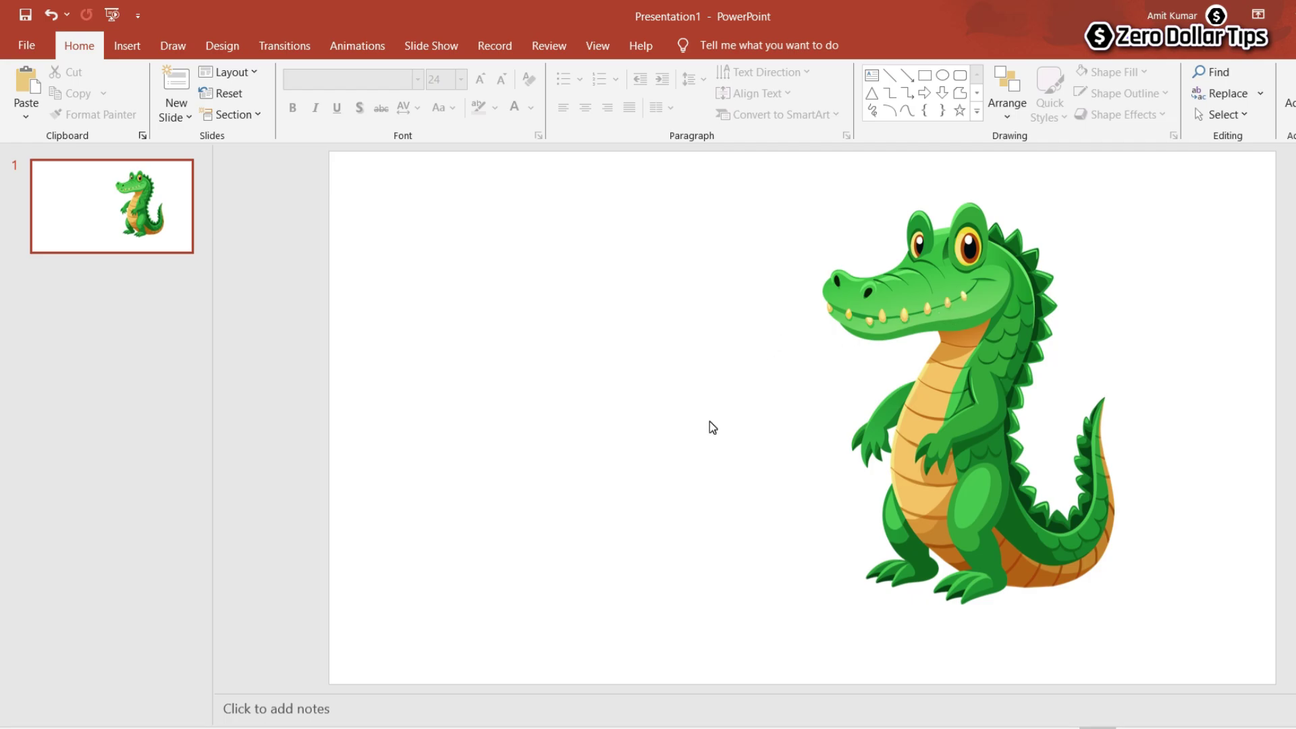
pyautogui.rightClick(890, 318)
pyautogui.click(939, 384)
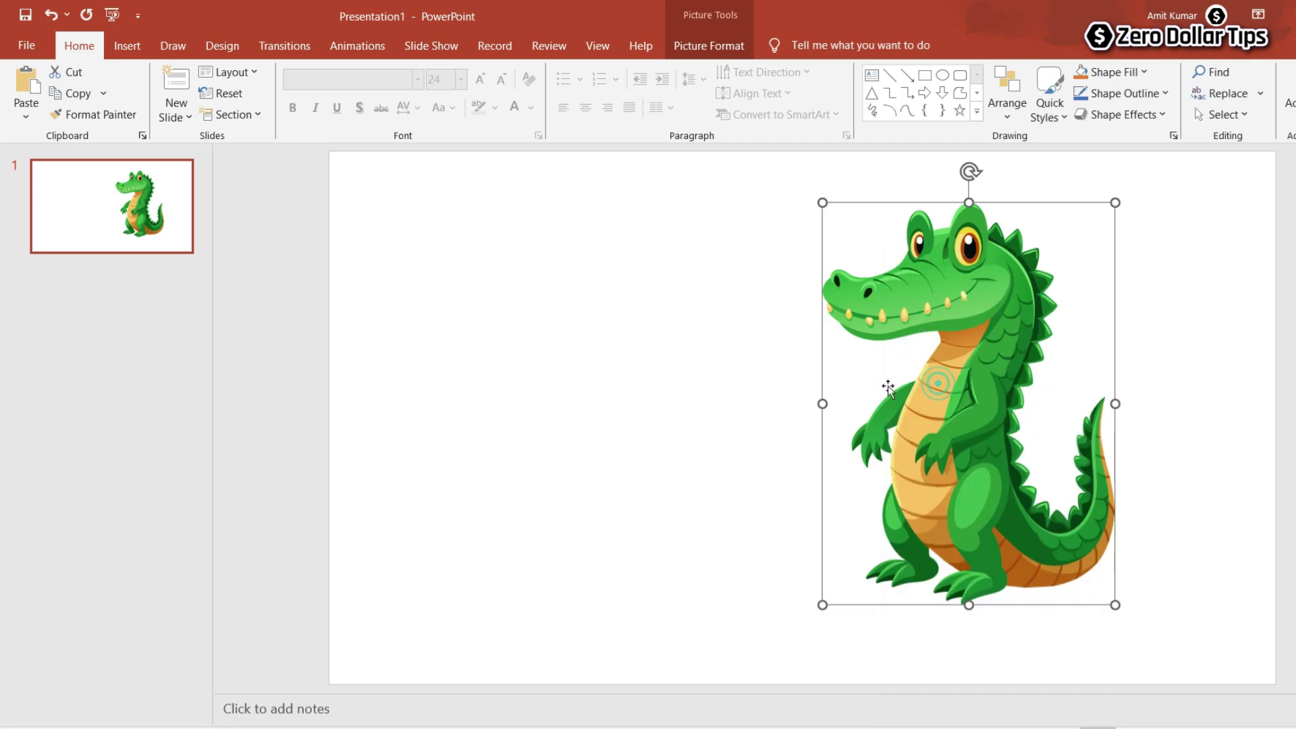
# Paste the crocodile as a picture and place the copy left of the original, aligned
pyautogui.click(501, 312)
pyautogui.rightClick(554, 308)
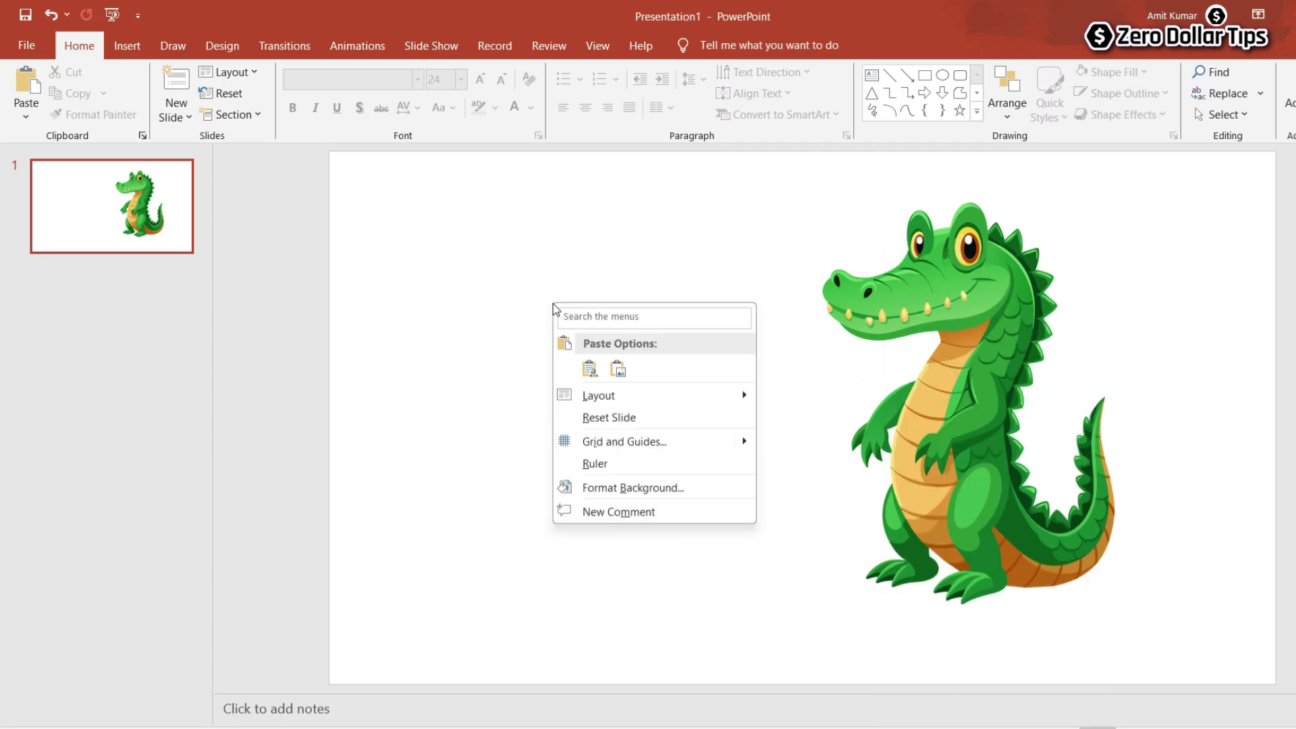
pyautogui.click(612, 372)
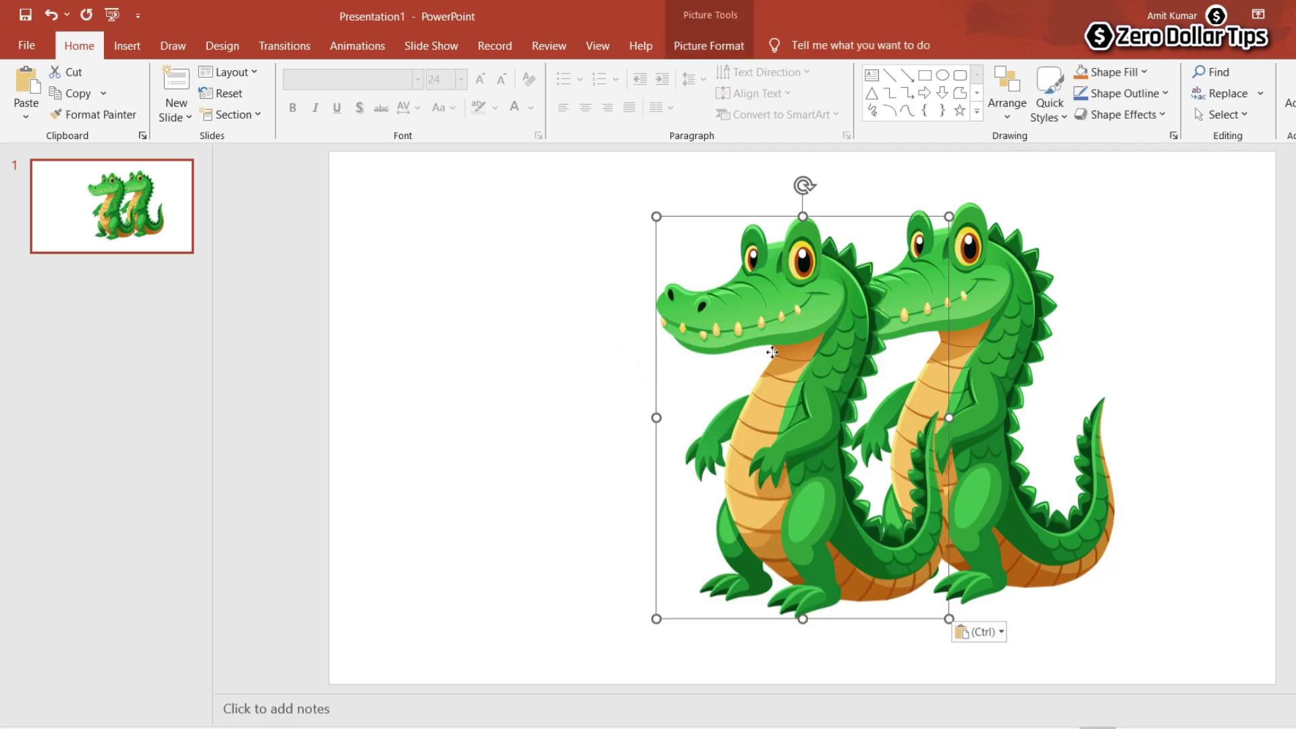
pyautogui.moveTo(639, 410); pyautogui.dragTo(639, 402)
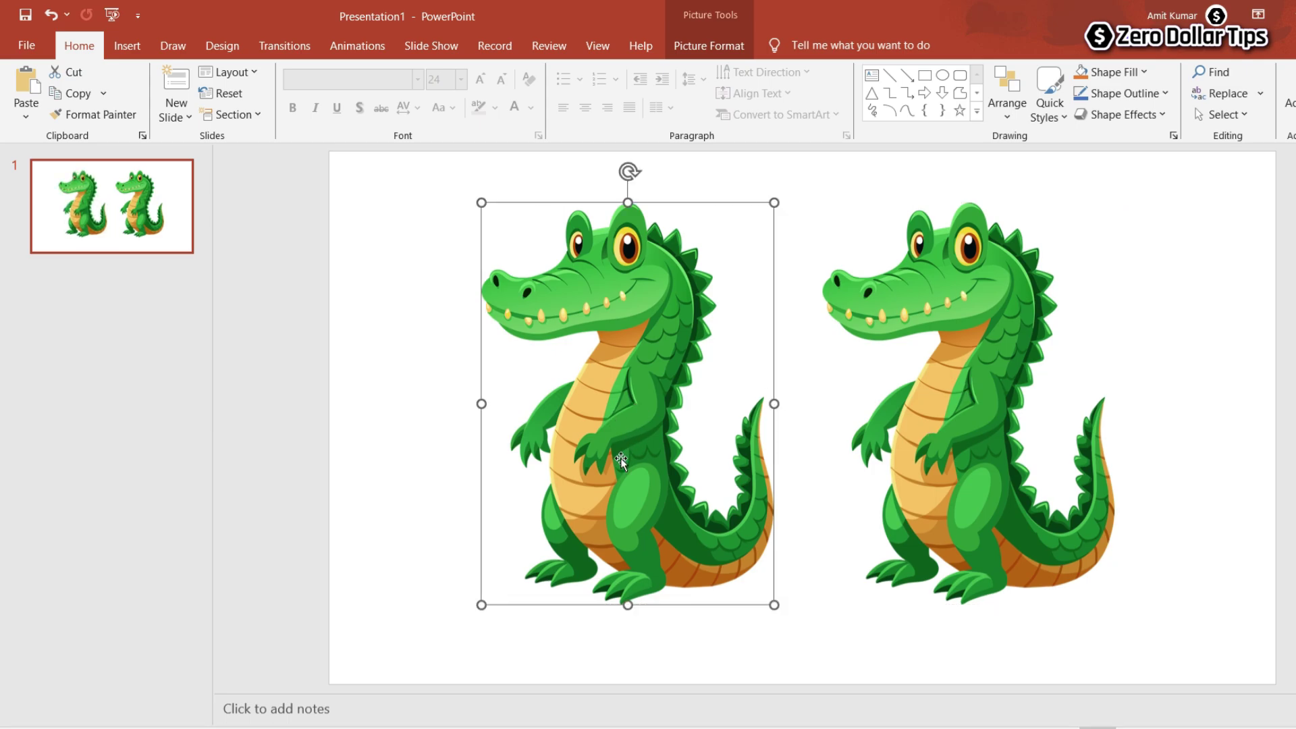
pyautogui.click(398, 484)
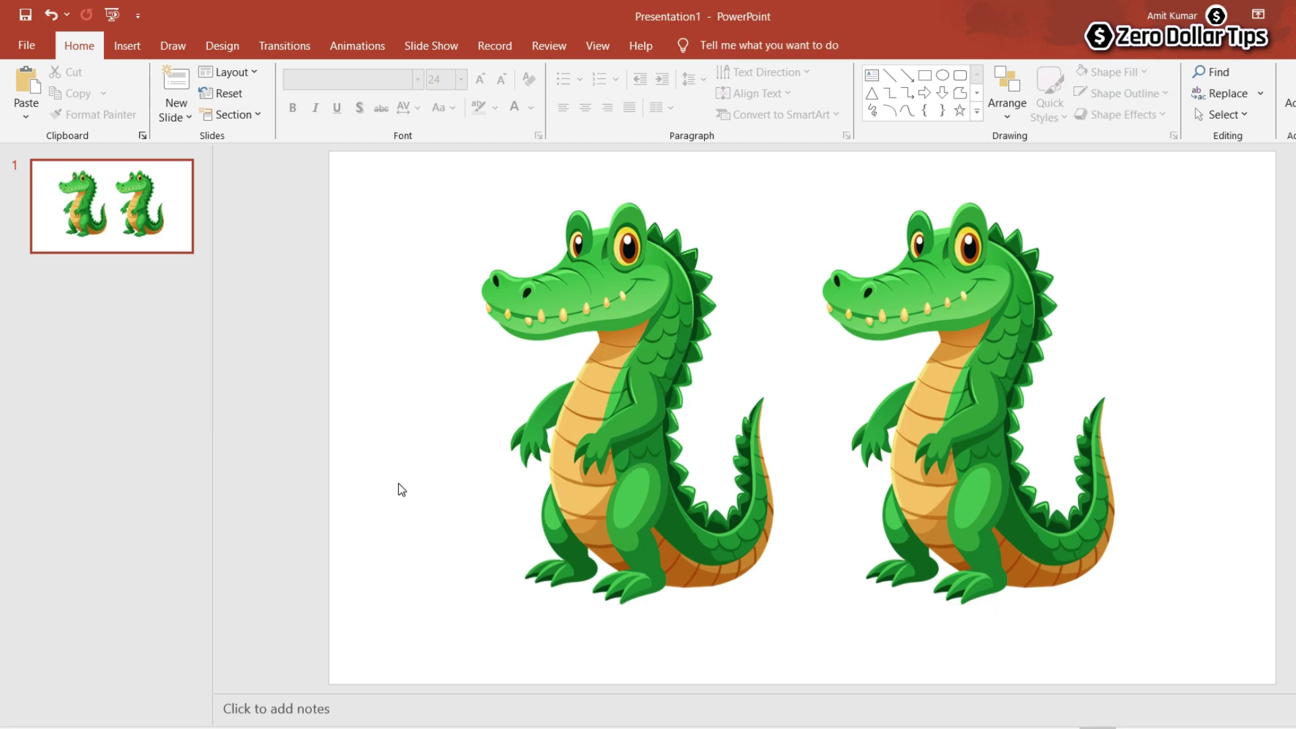
# Flip the left crocodile horizontally with Rotate > Flip Horizontal and nudge it slightly left
pyautogui.click(580, 305)
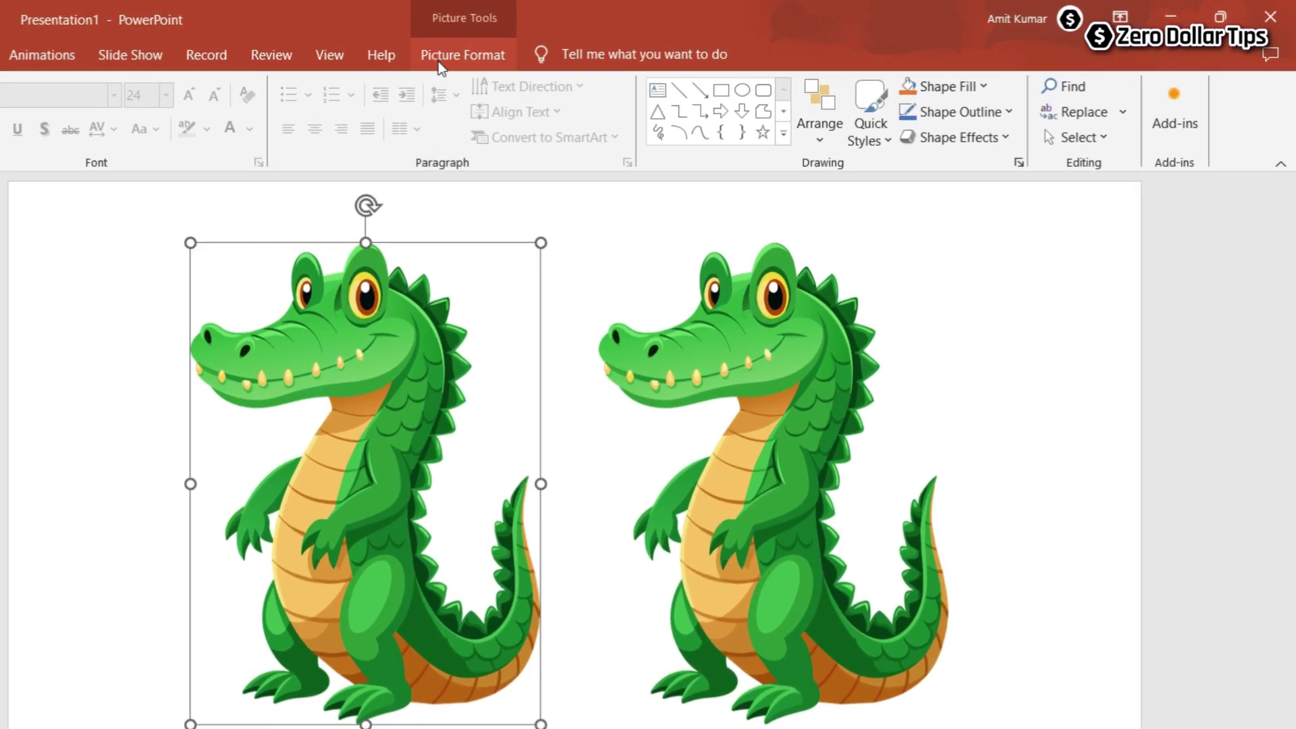
pyautogui.click(472, 54)
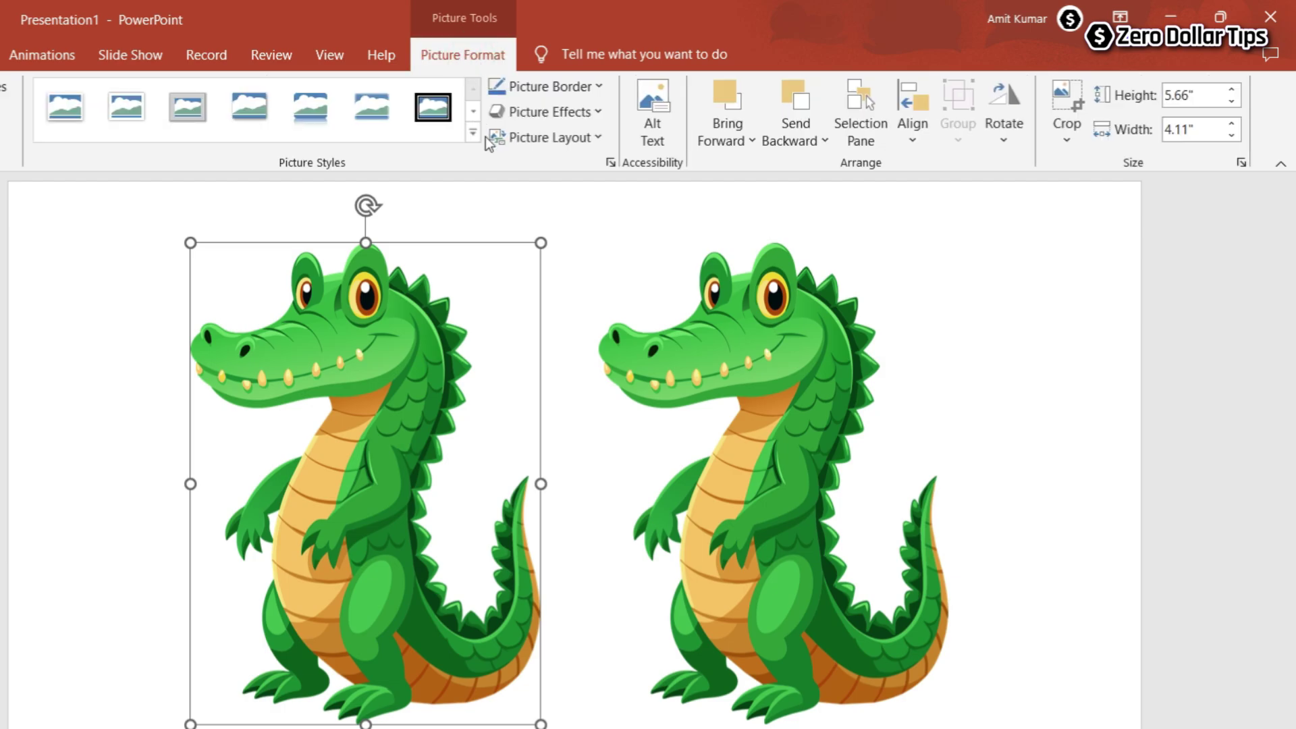
pyautogui.click(1006, 138)
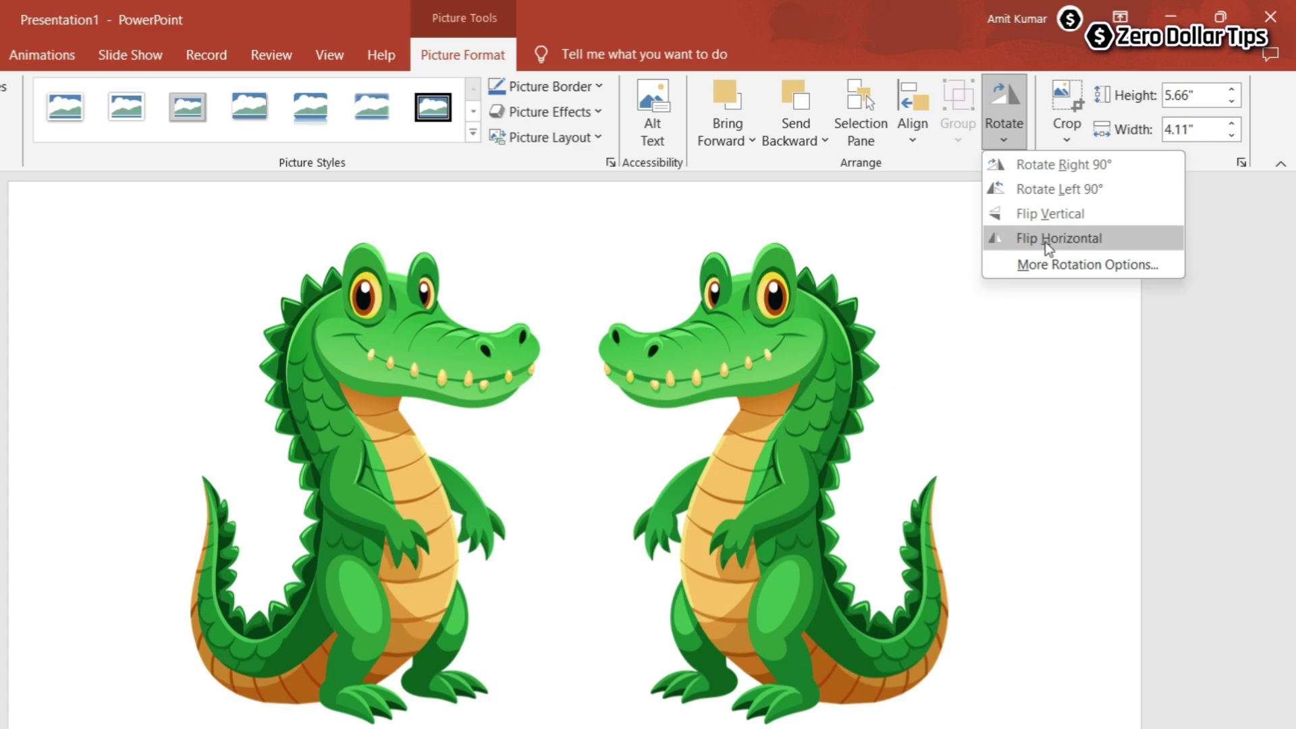
pyautogui.click(1043, 240)
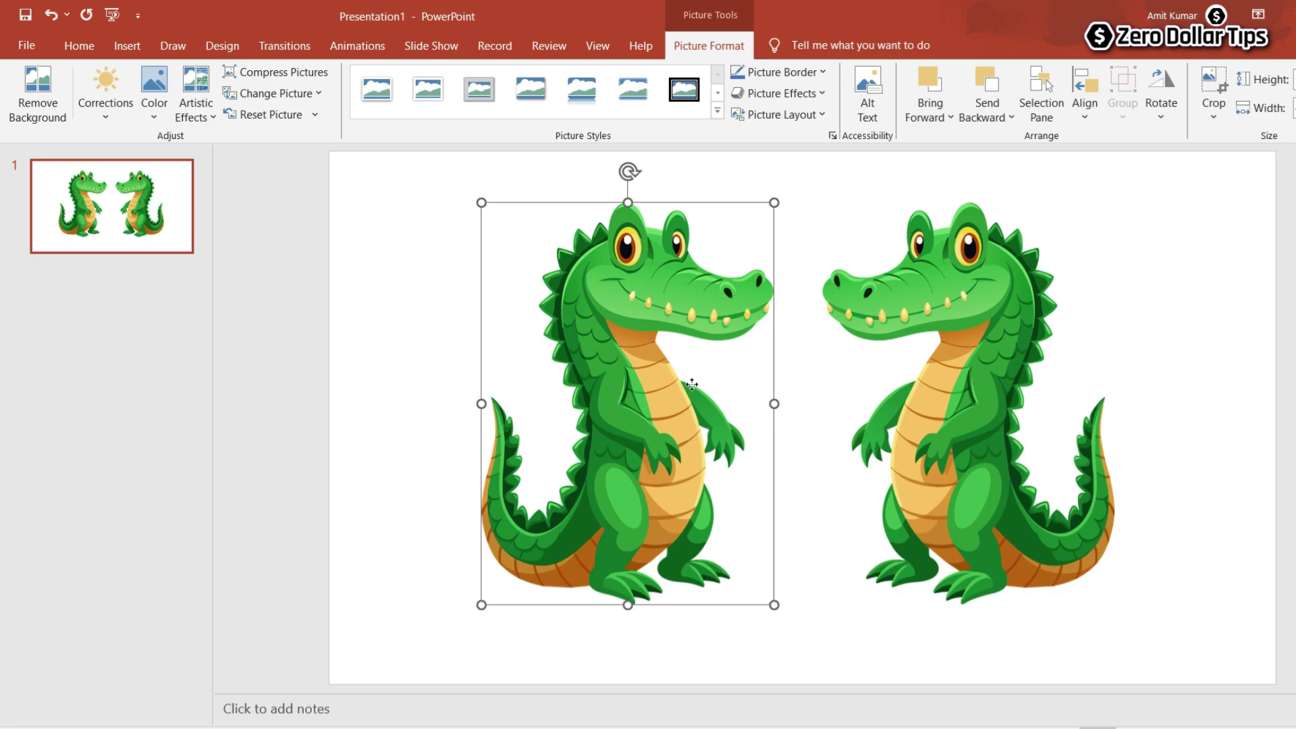
pyautogui.moveTo(692, 384); pyautogui.dragTo(672, 385)
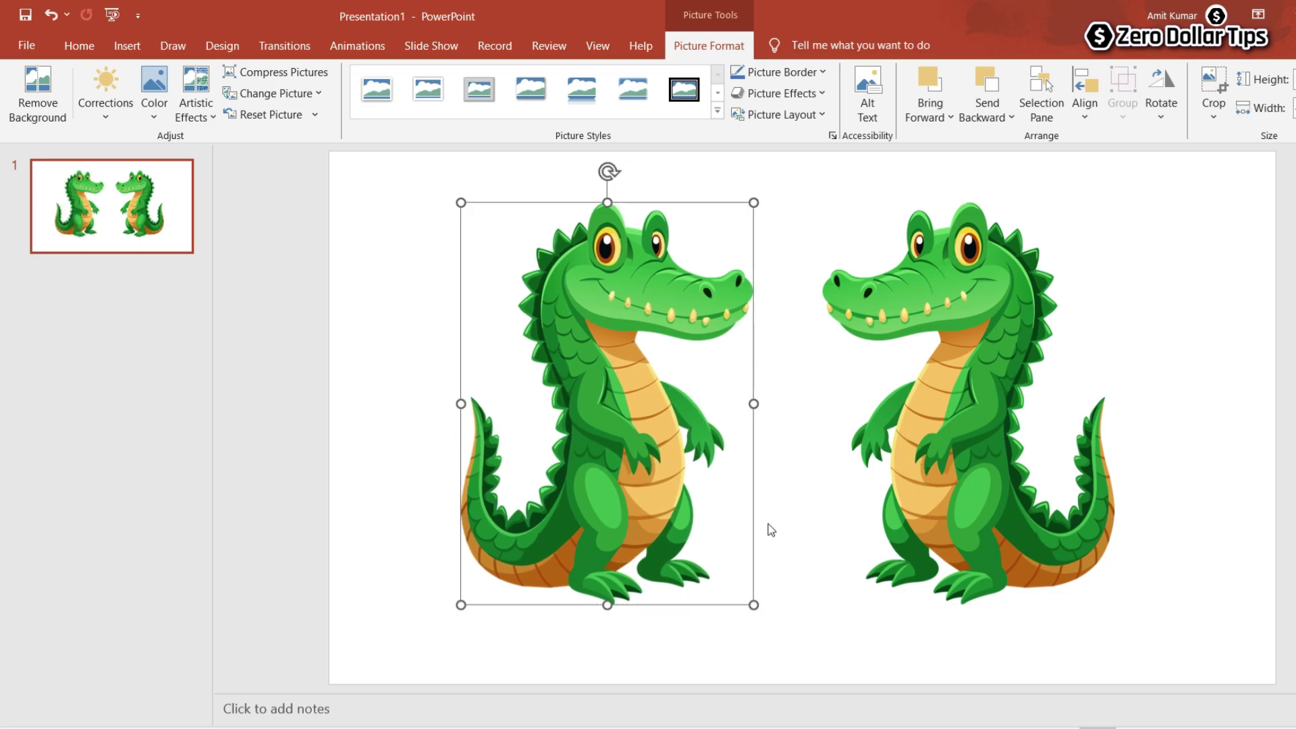
pyautogui.click(480, 664)
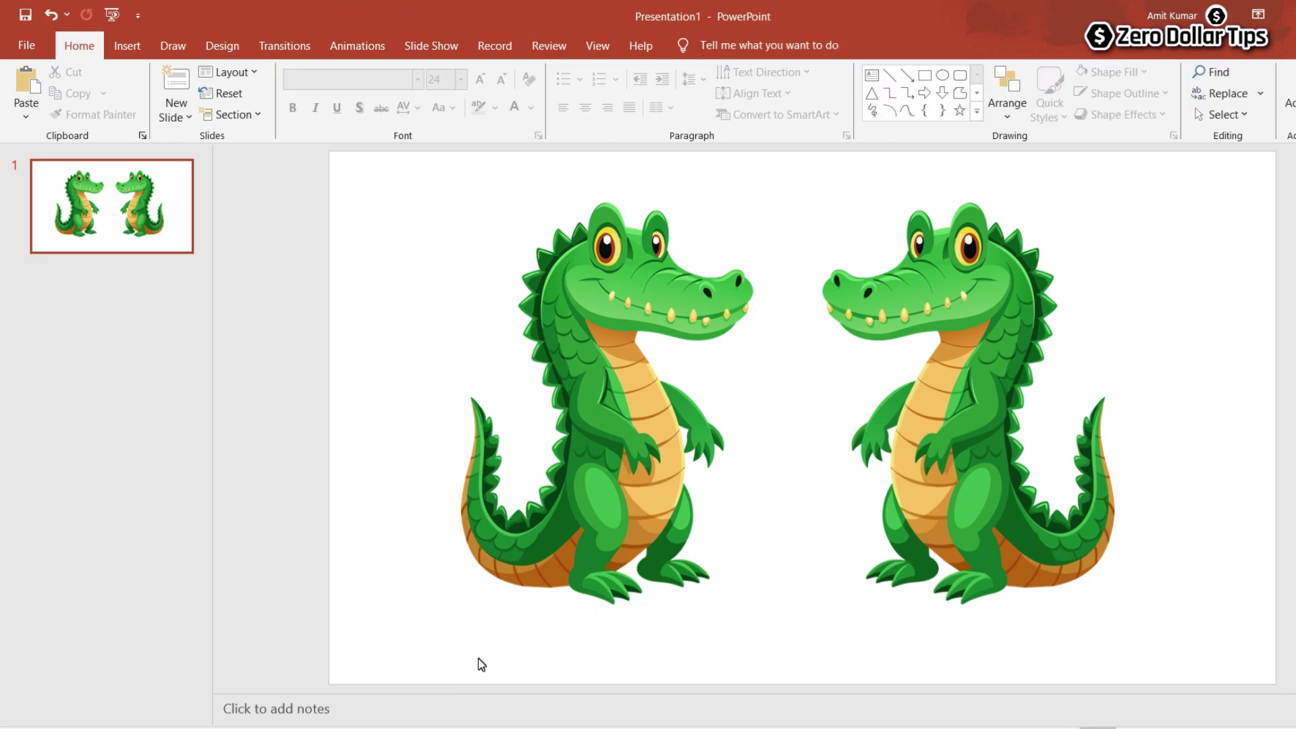
# Add a new Title Slide as slide 2 and delete its placeholders
pyautogui.click(175, 112)
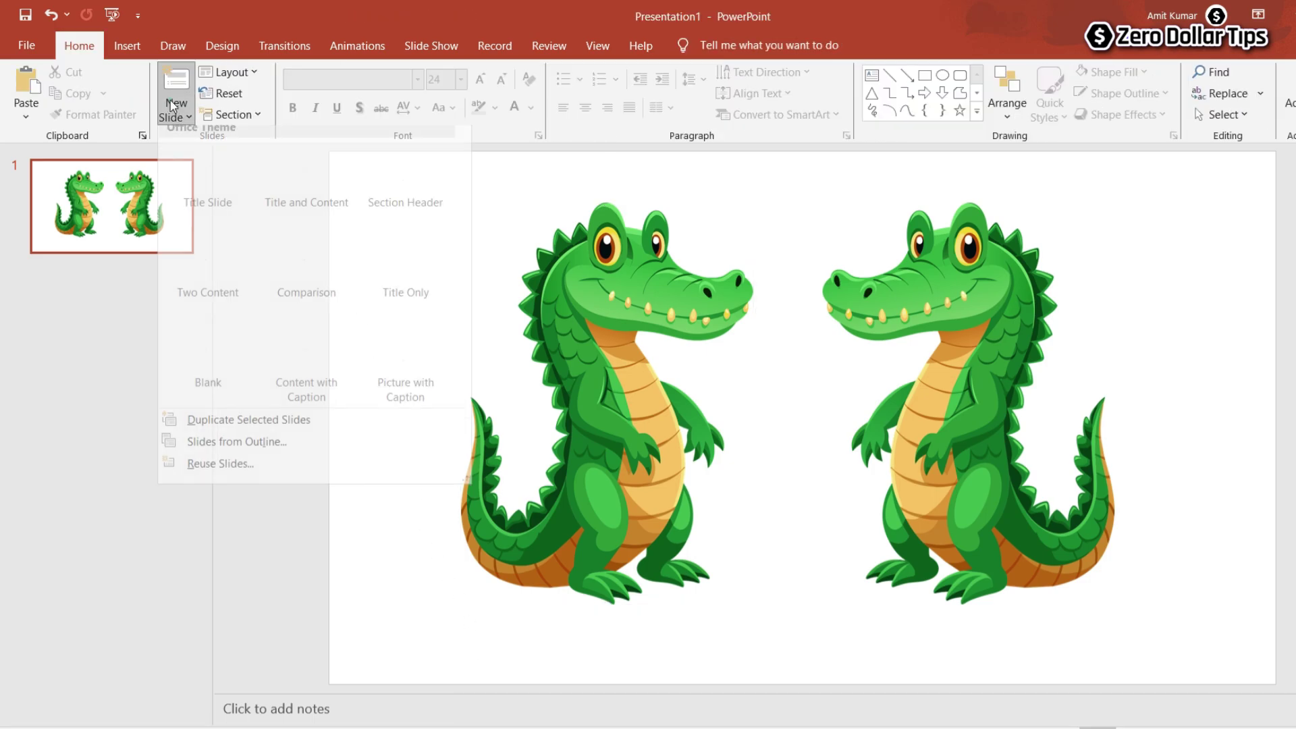
pyautogui.click(213, 193)
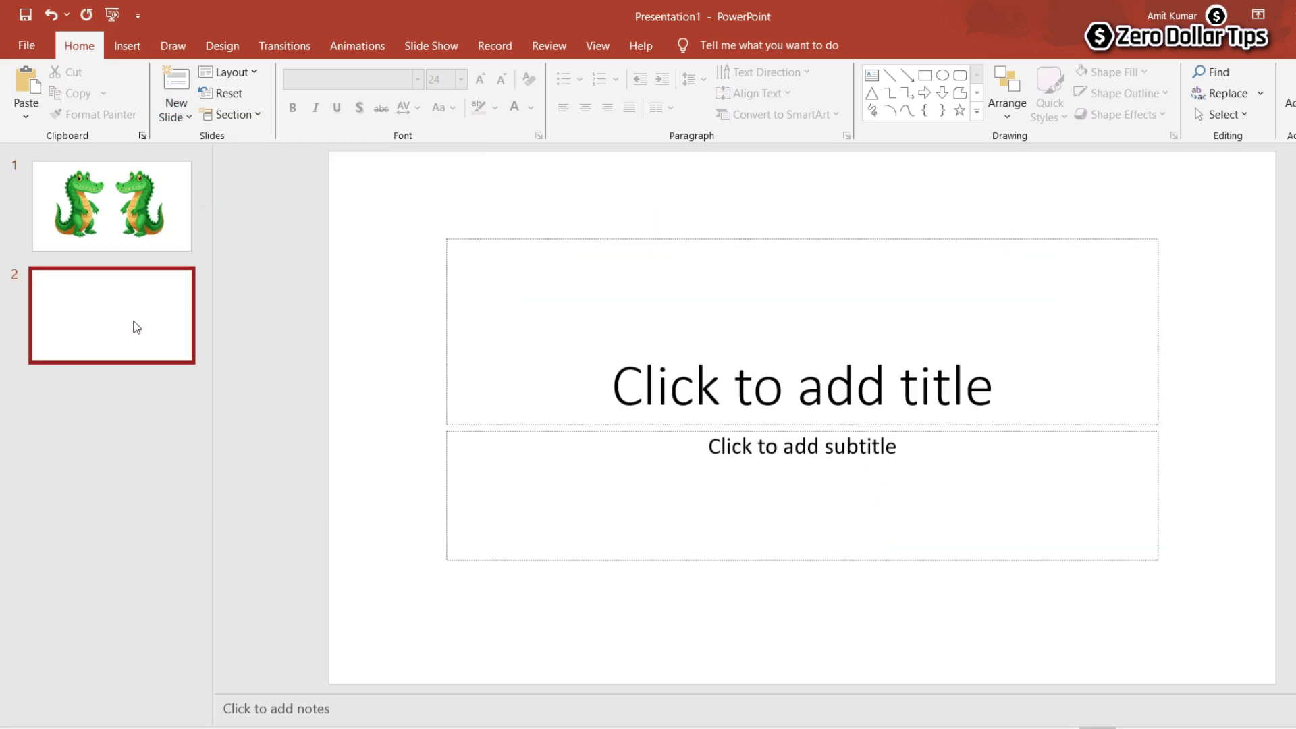
pyautogui.click(450, 240)
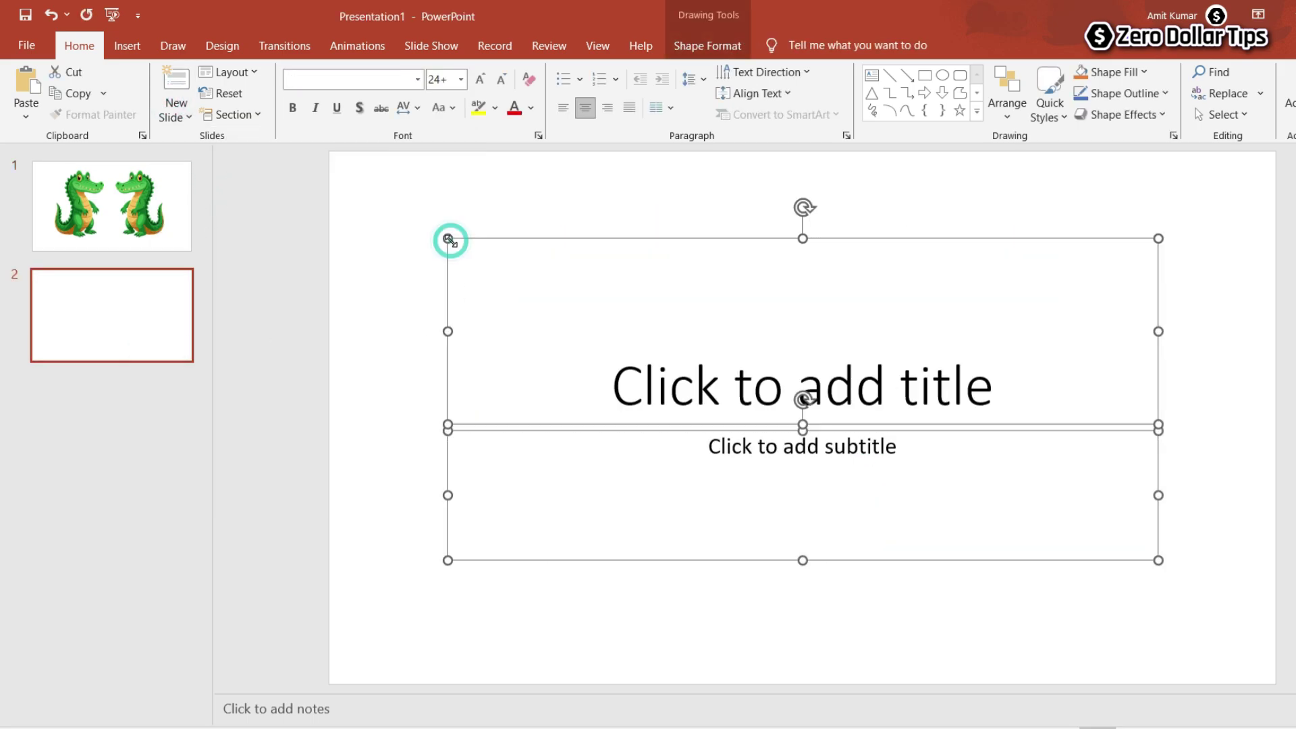
pyautogui.press('Delete')
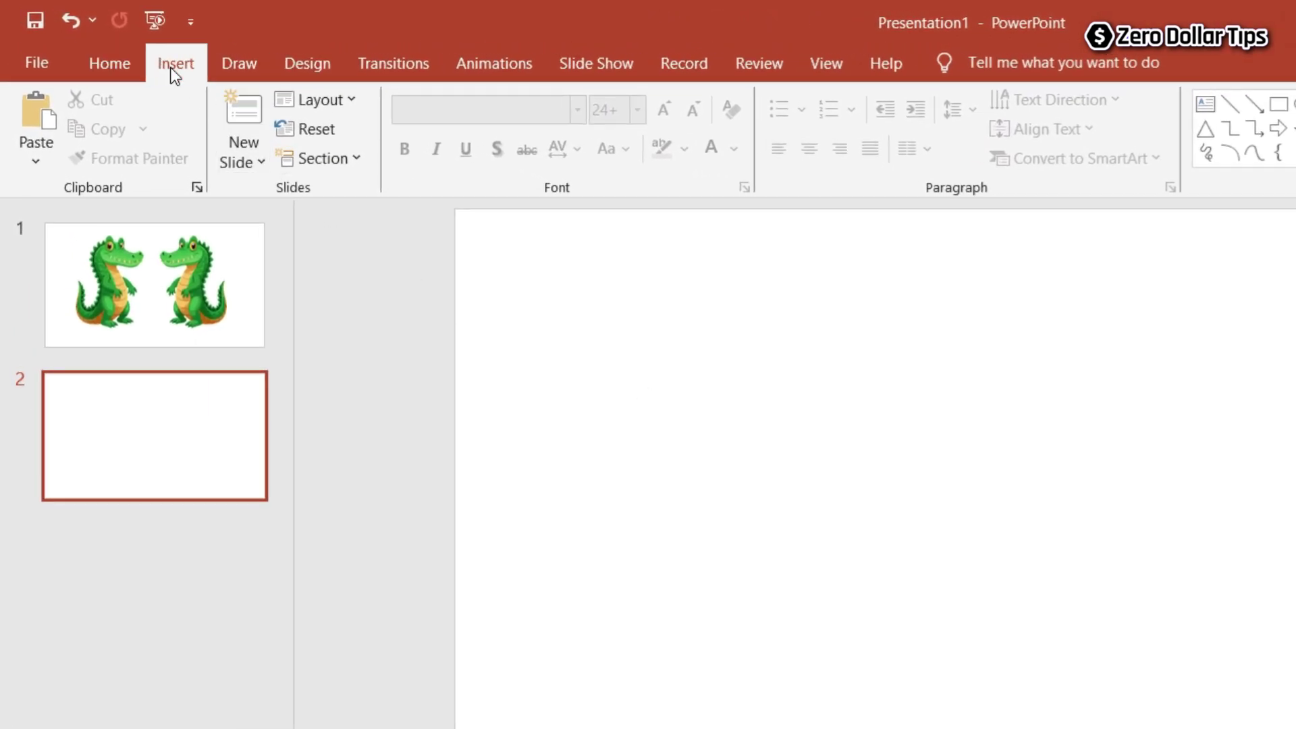
# Insert the cartoon boy picture from Downloads onto slide 2 and nudge it into place
pyautogui.click(174, 67)
pyautogui.click(183, 150)
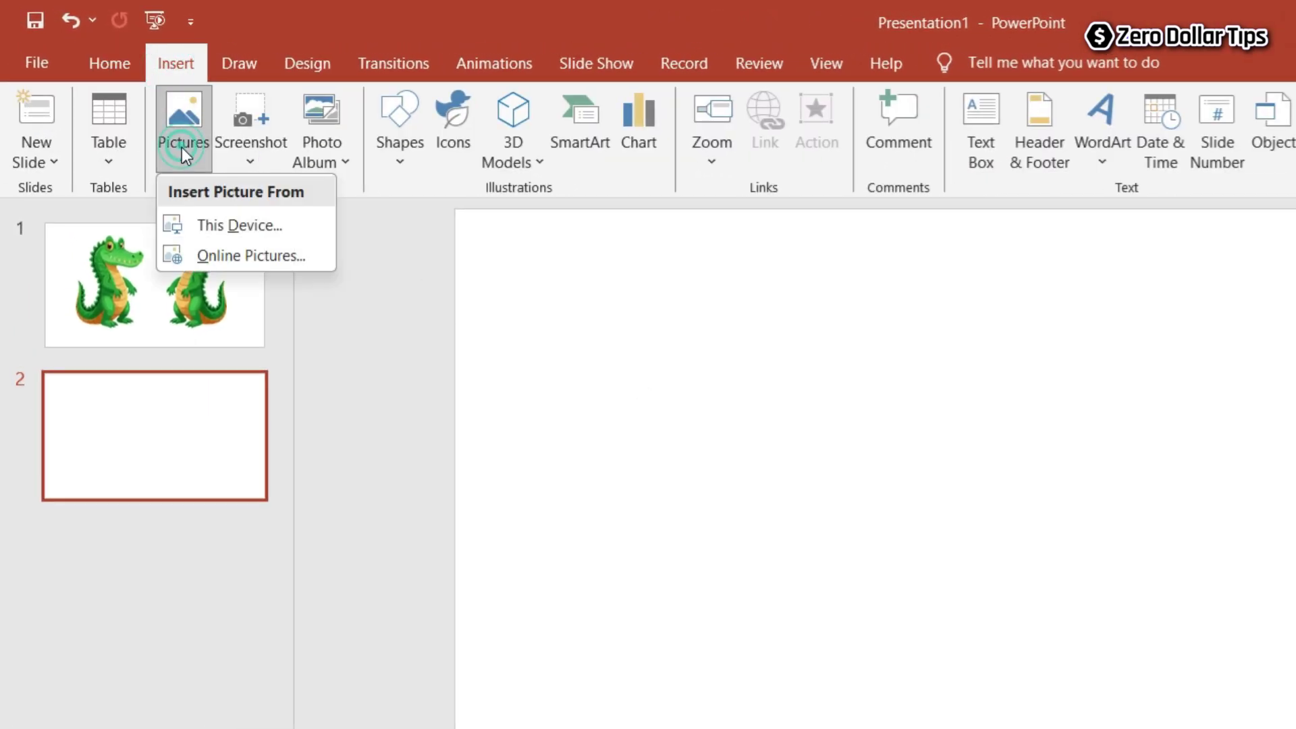
pyautogui.click(229, 226)
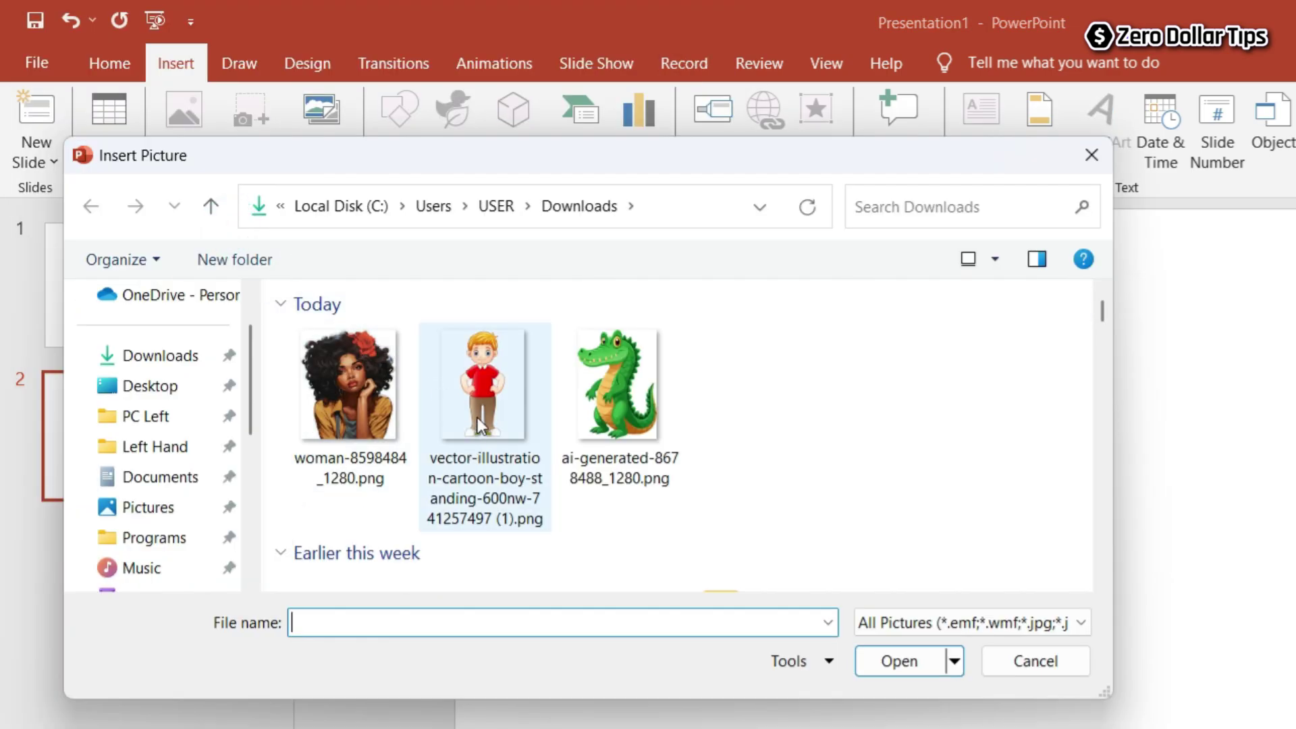
pyautogui.click(476, 399)
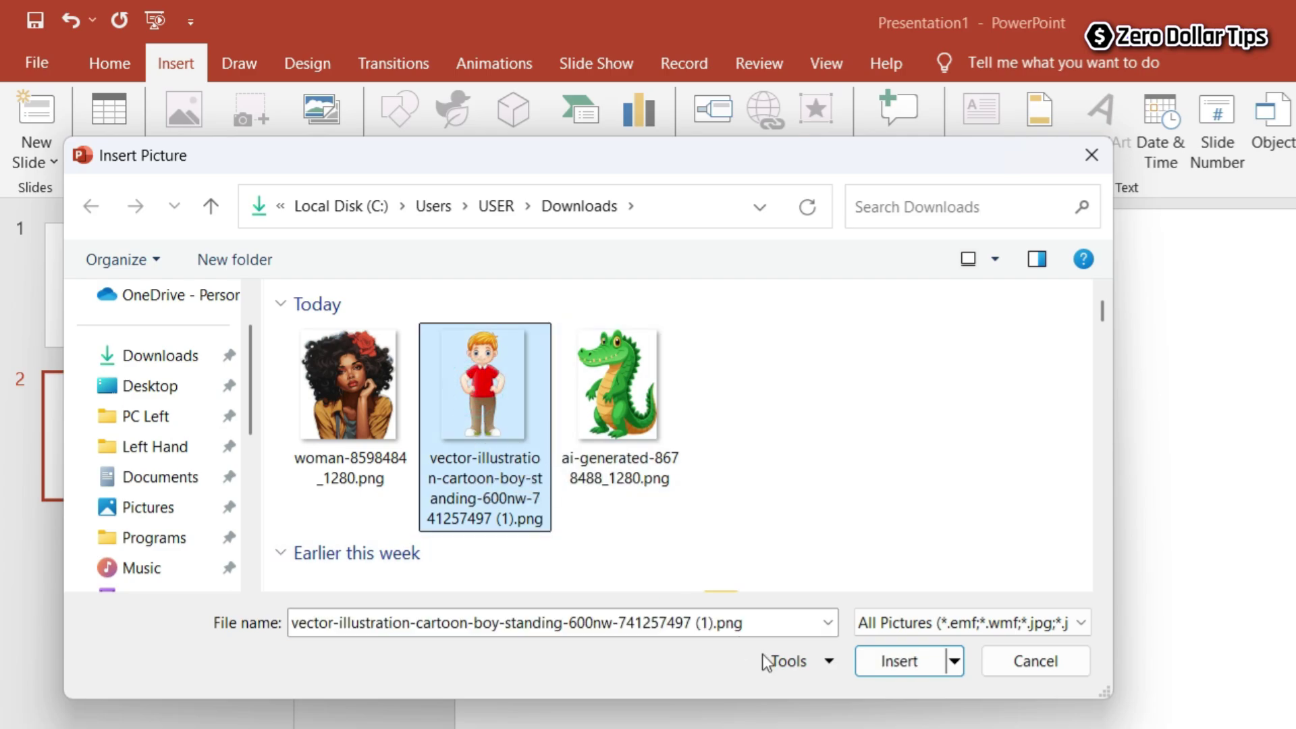
pyautogui.click(886, 663)
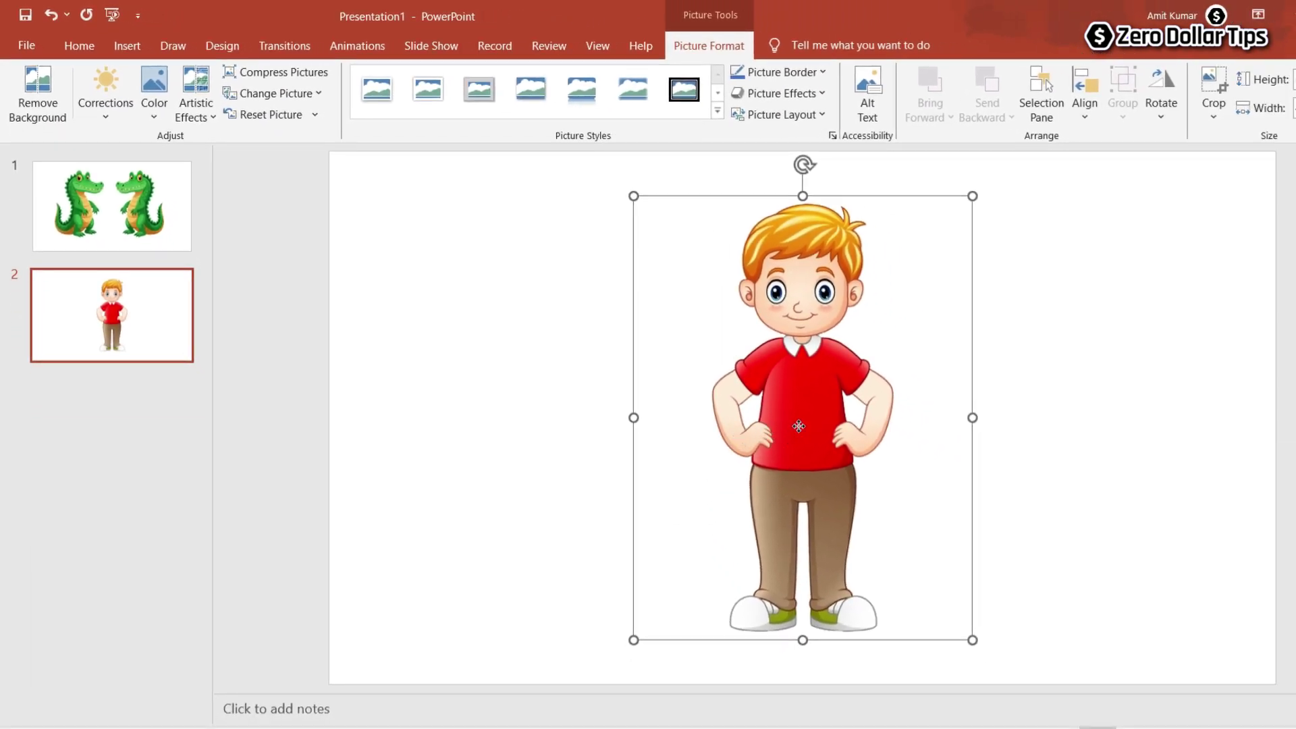
pyautogui.moveTo(615, 421); pyautogui.dragTo(619, 423)
# Copy the boy picture and paste a duplicate to the right of the original
pyautogui.click(816, 492)
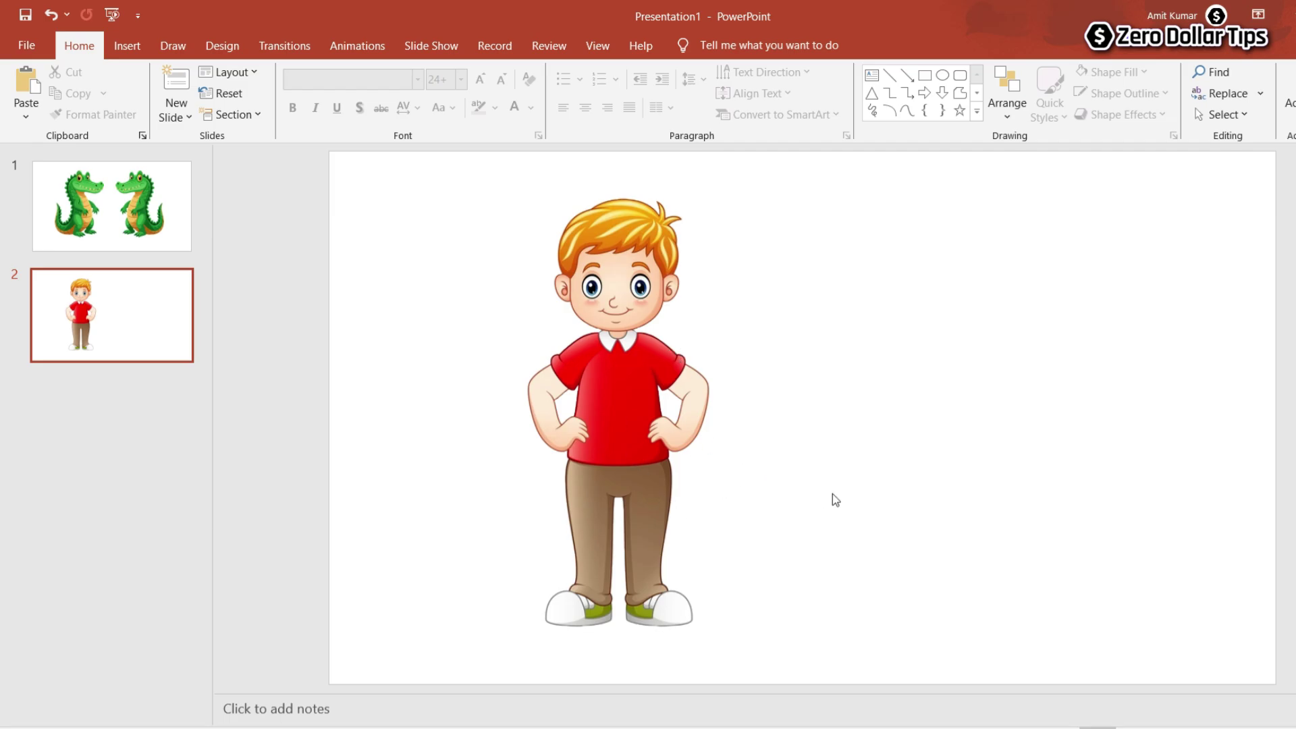
pyautogui.click(628, 365)
pyautogui.rightClick(629, 366)
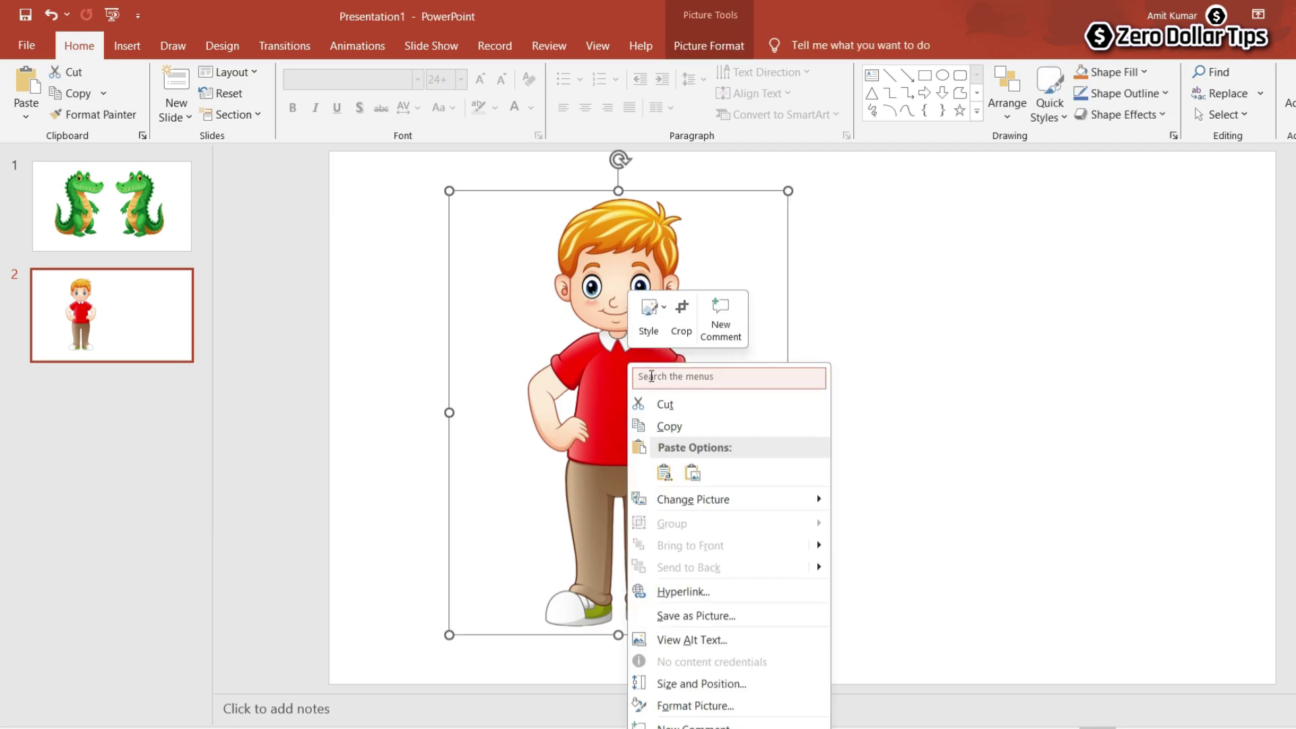
pyautogui.click(686, 431)
pyautogui.rightClick(888, 301)
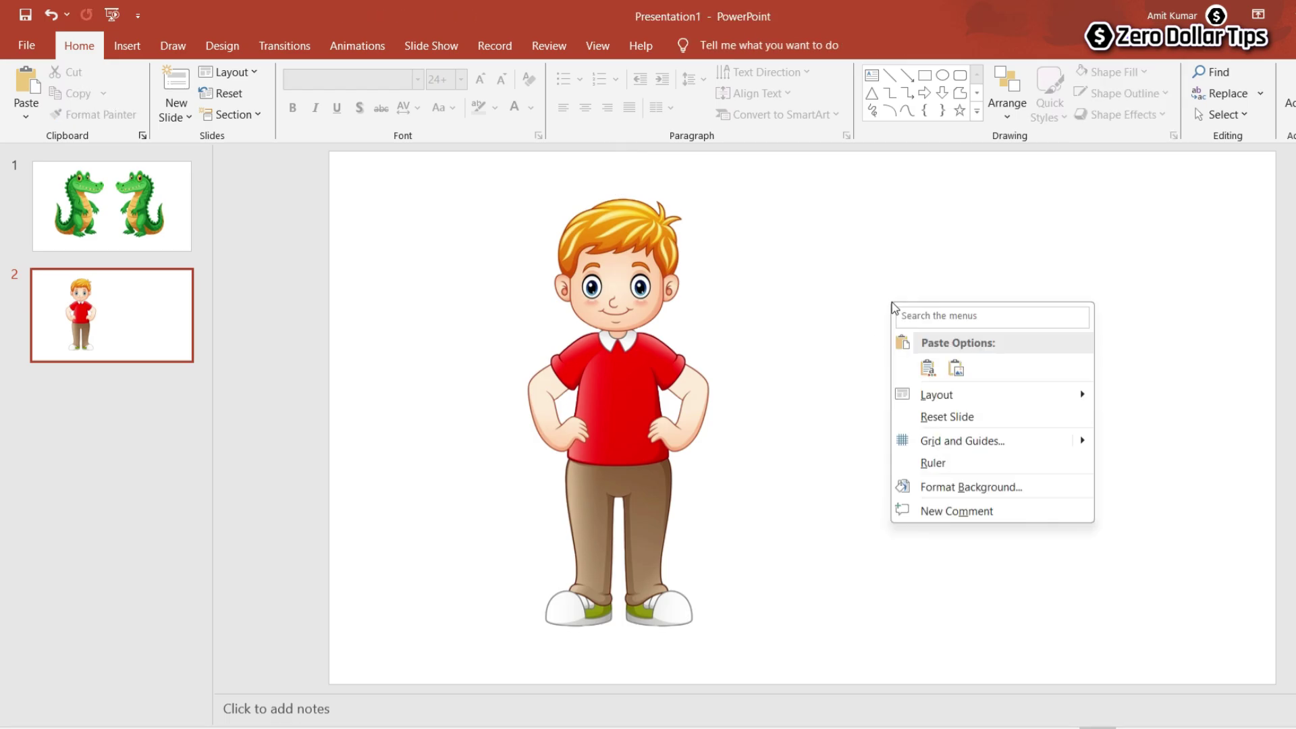
pyautogui.click(949, 367)
pyautogui.moveTo(861, 362); pyautogui.dragTo(990, 349)
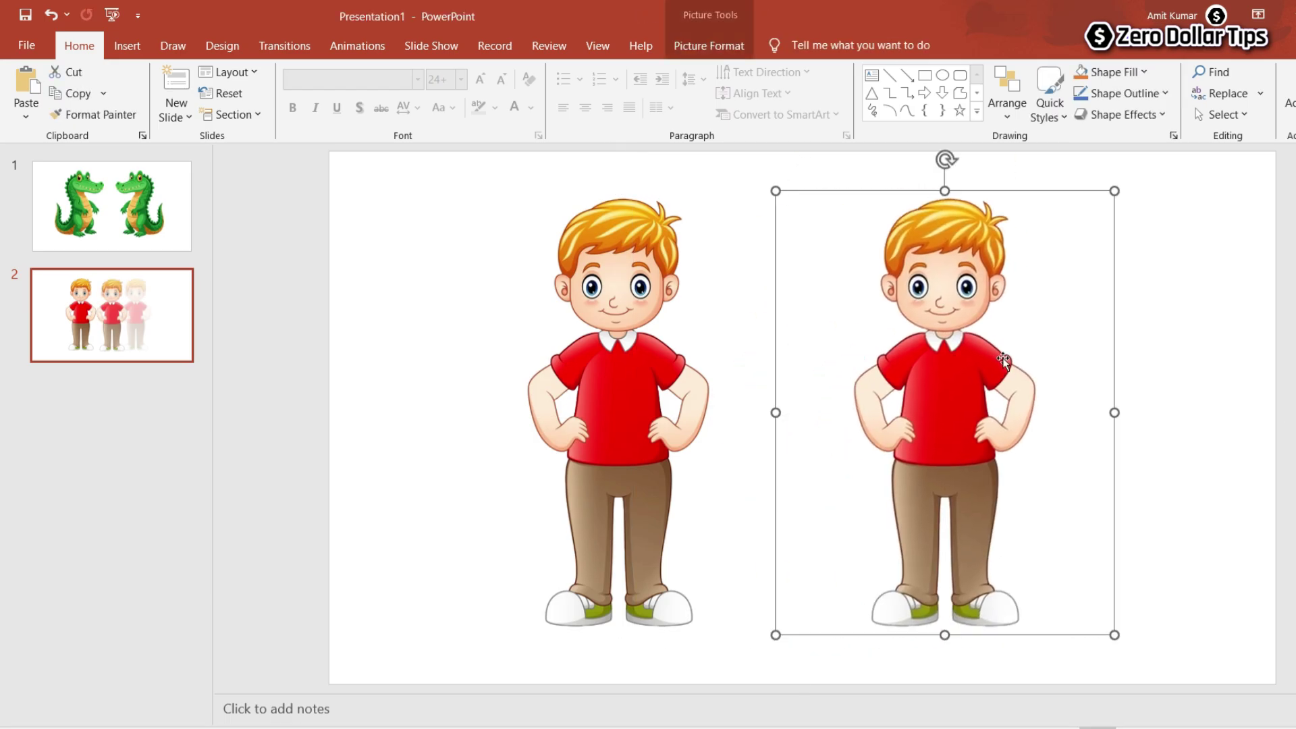
pyautogui.press('Escape')
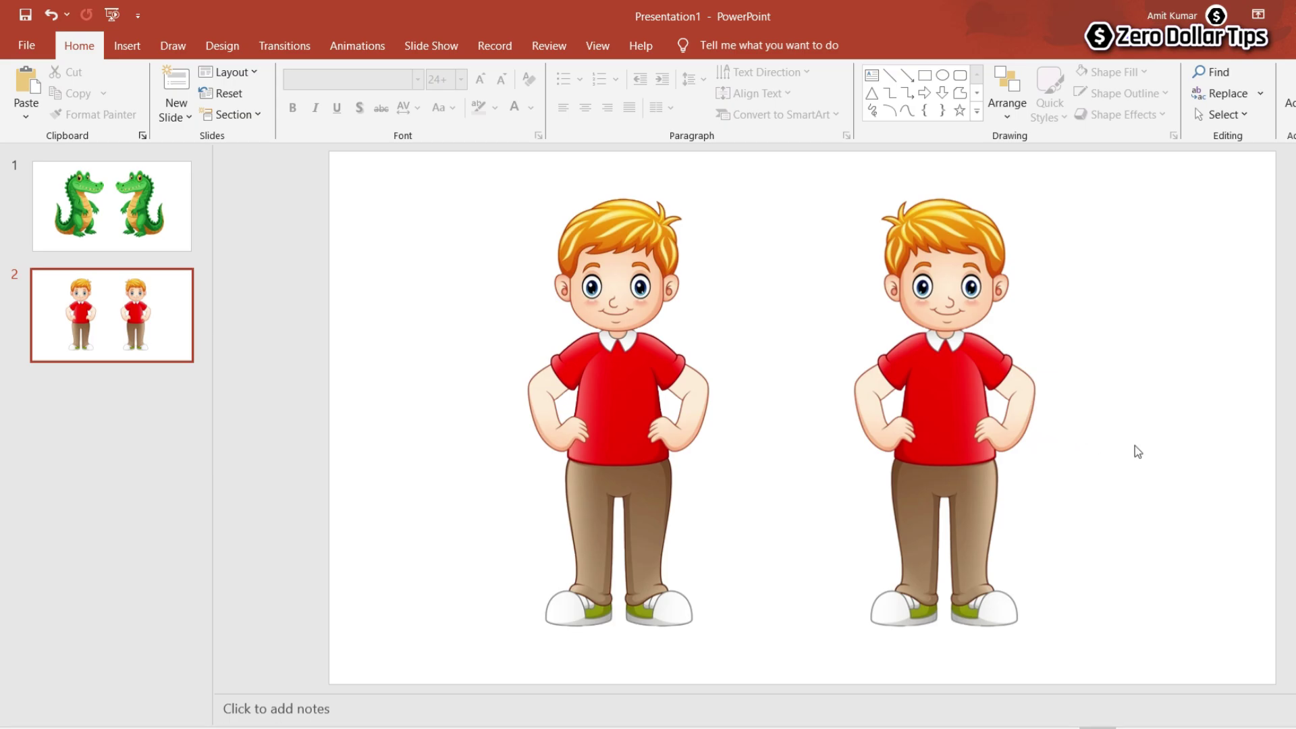
# Flip the right-hand boy copy vertically so it stands upside down
pyautogui.click(948, 312)
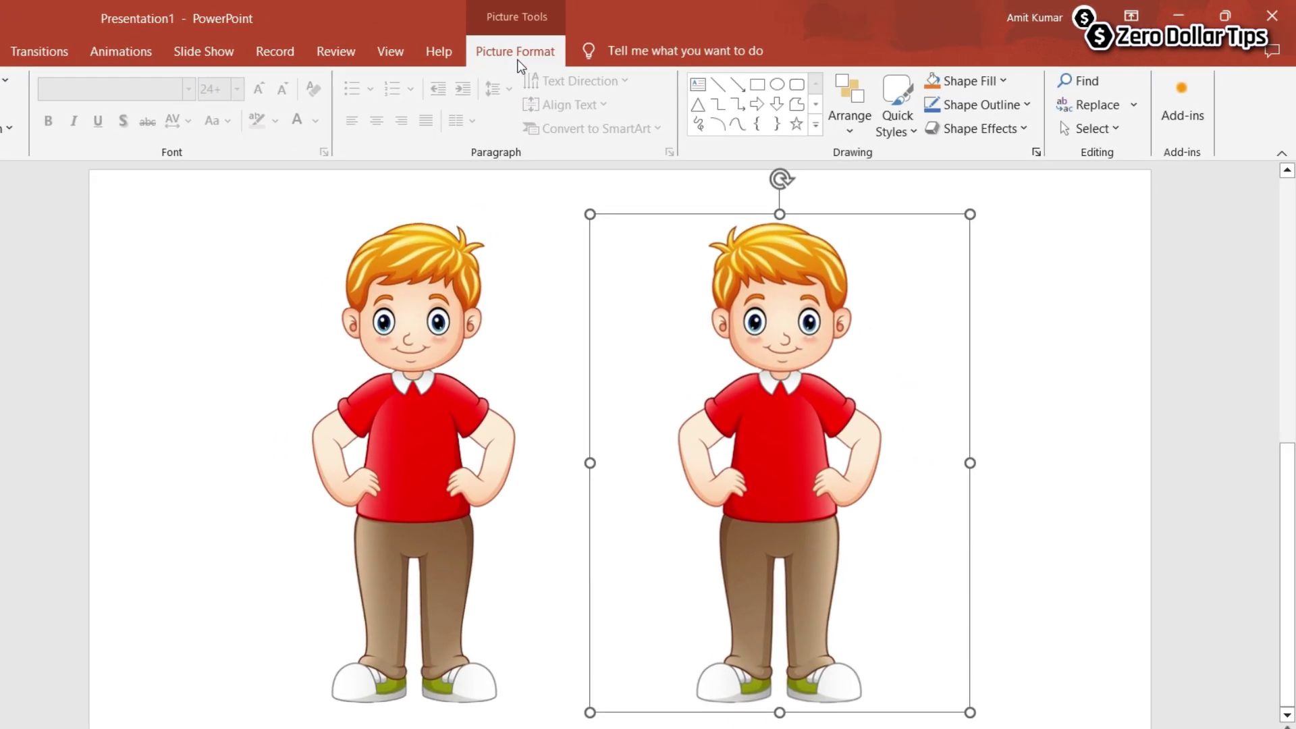
pyautogui.click(518, 60)
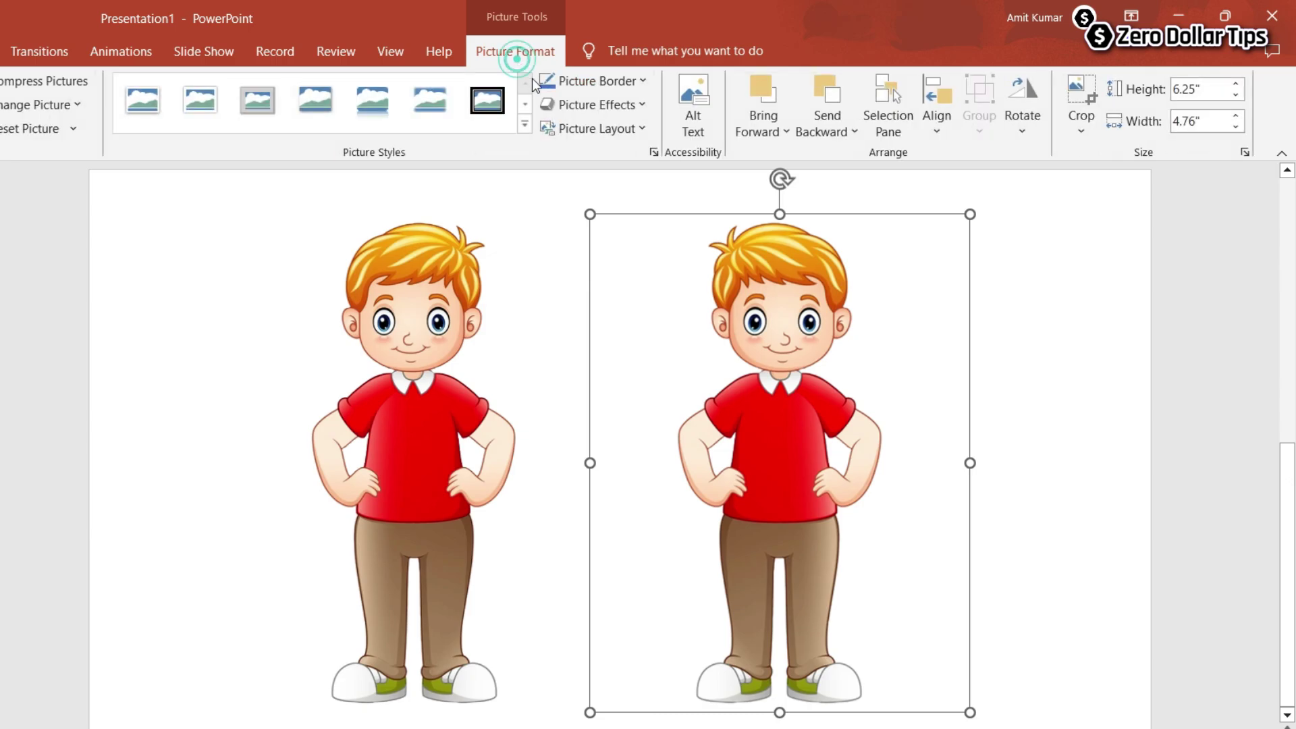
pyautogui.click(1019, 125)
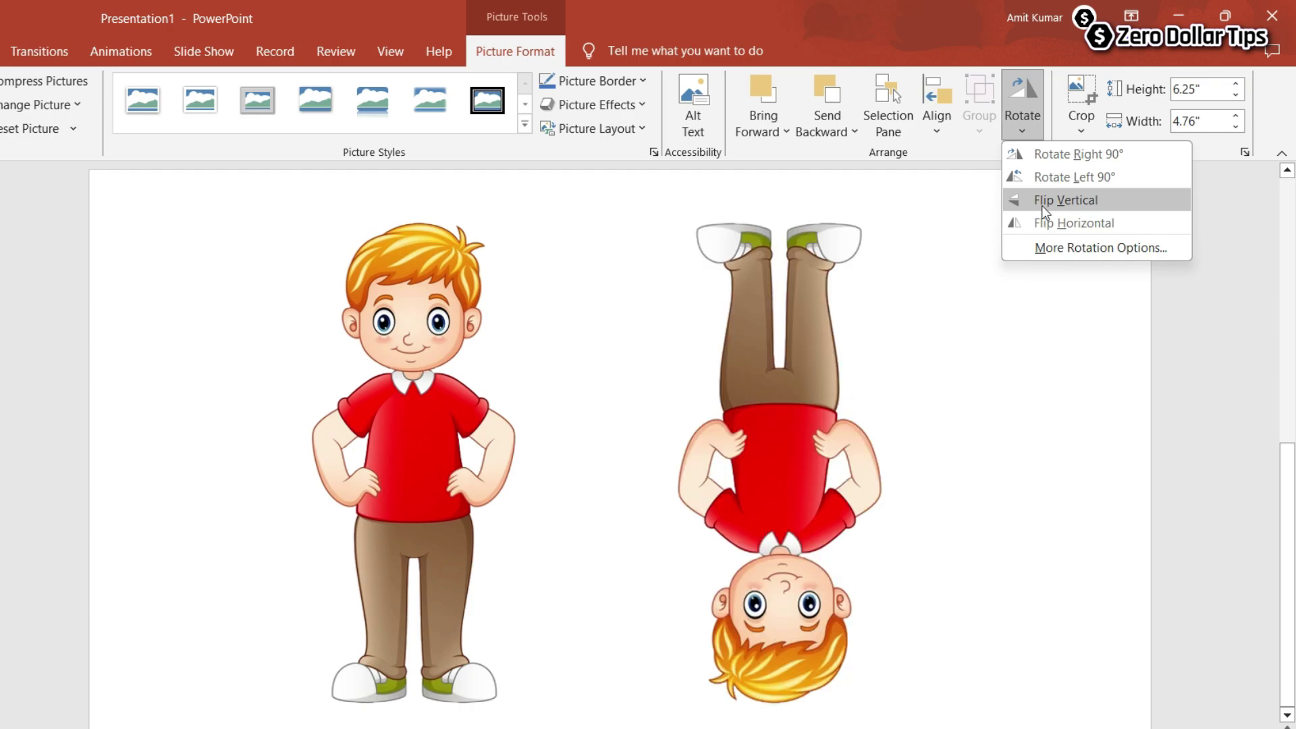
pyautogui.click(1042, 202)
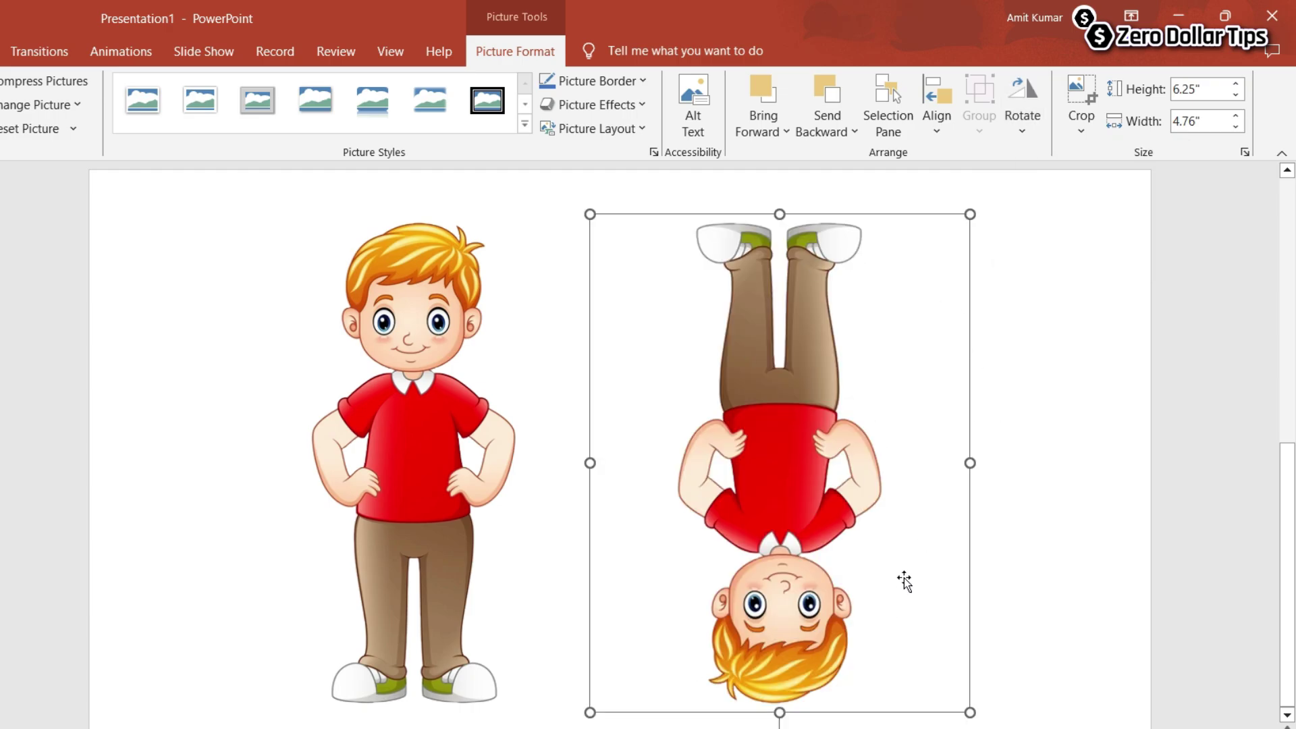
pyautogui.click(1006, 463)
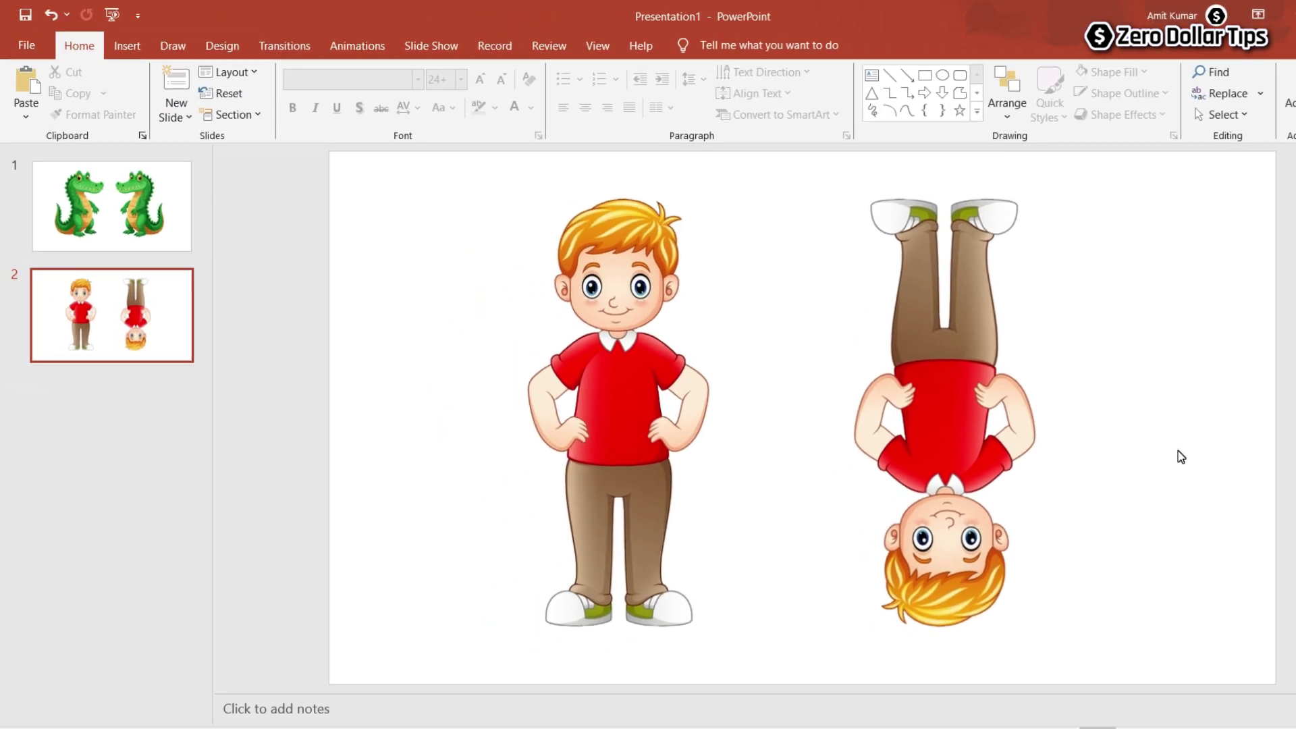
# Add a new slide 3 and delete all its placeholders
pyautogui.click(176, 83)
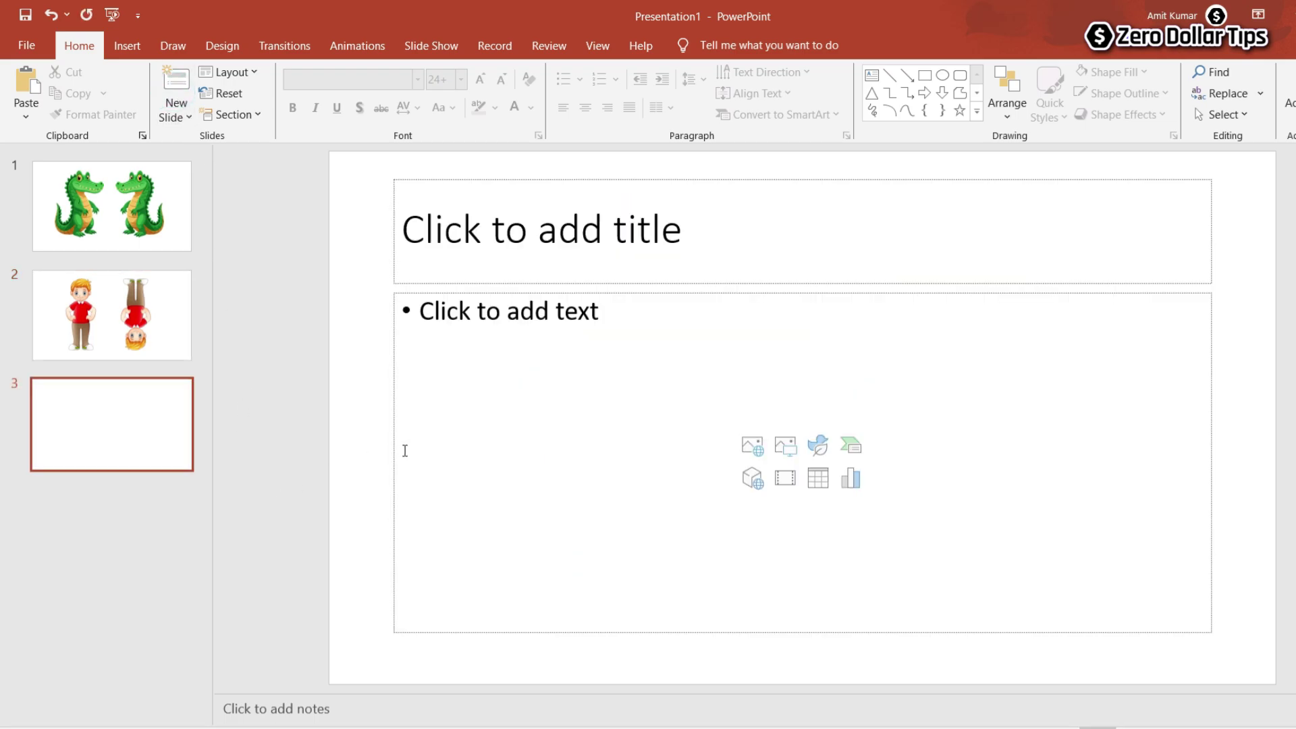
pyautogui.hotkey('ctrl', 'a')
pyautogui.press('Delete')
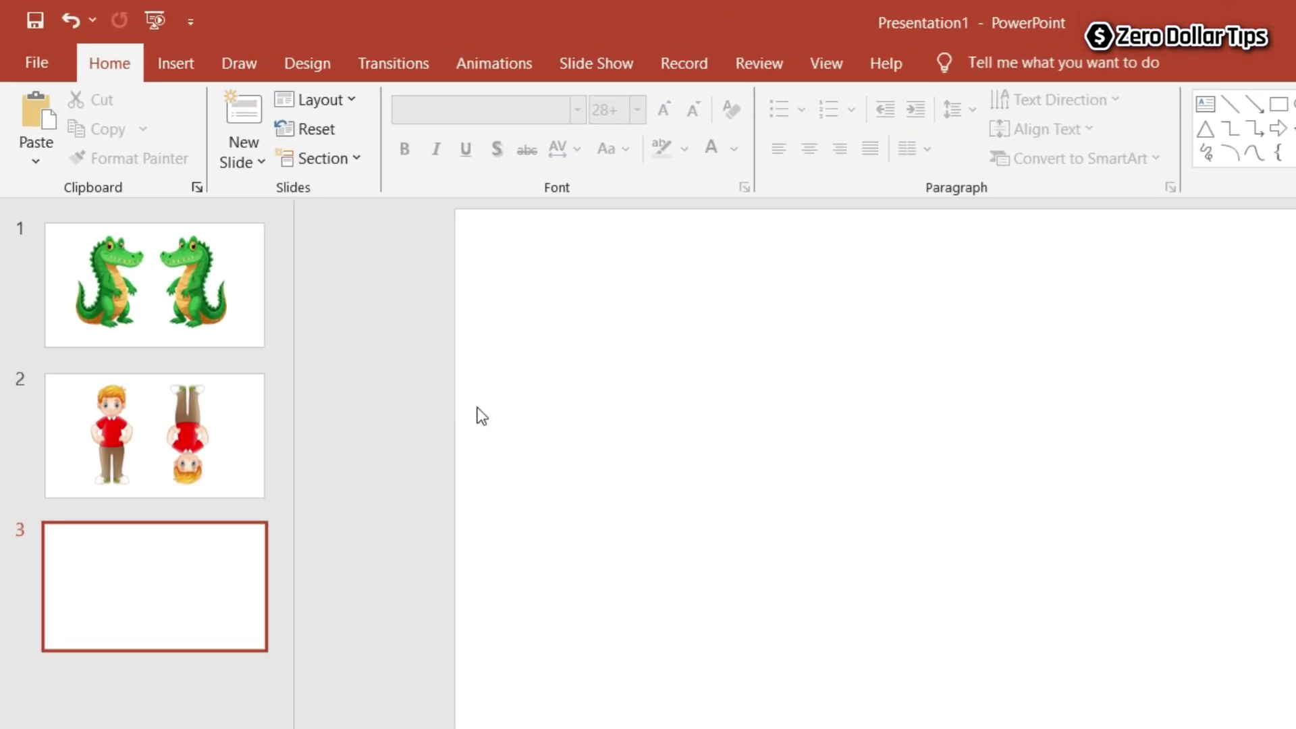
# Insert woman-8598484_1280.png from Downloads onto slide 3
pyautogui.click(173, 67)
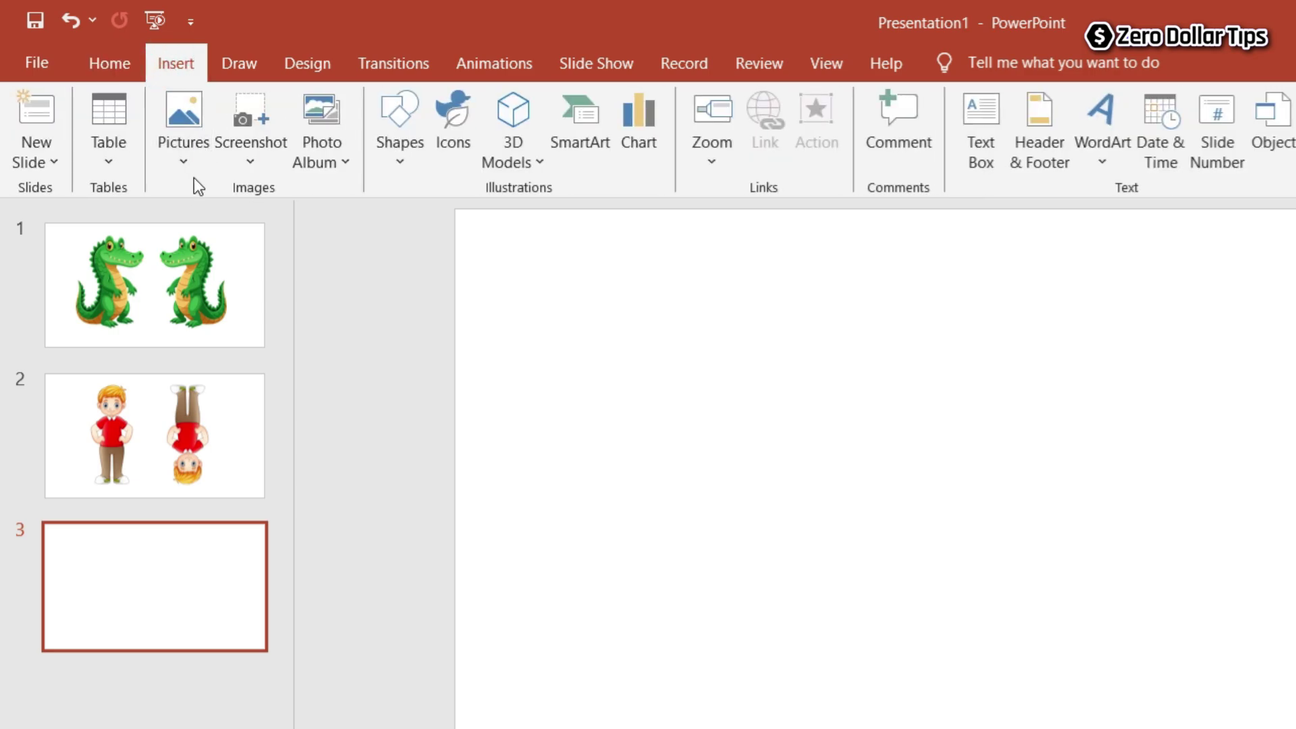
pyautogui.click(179, 149)
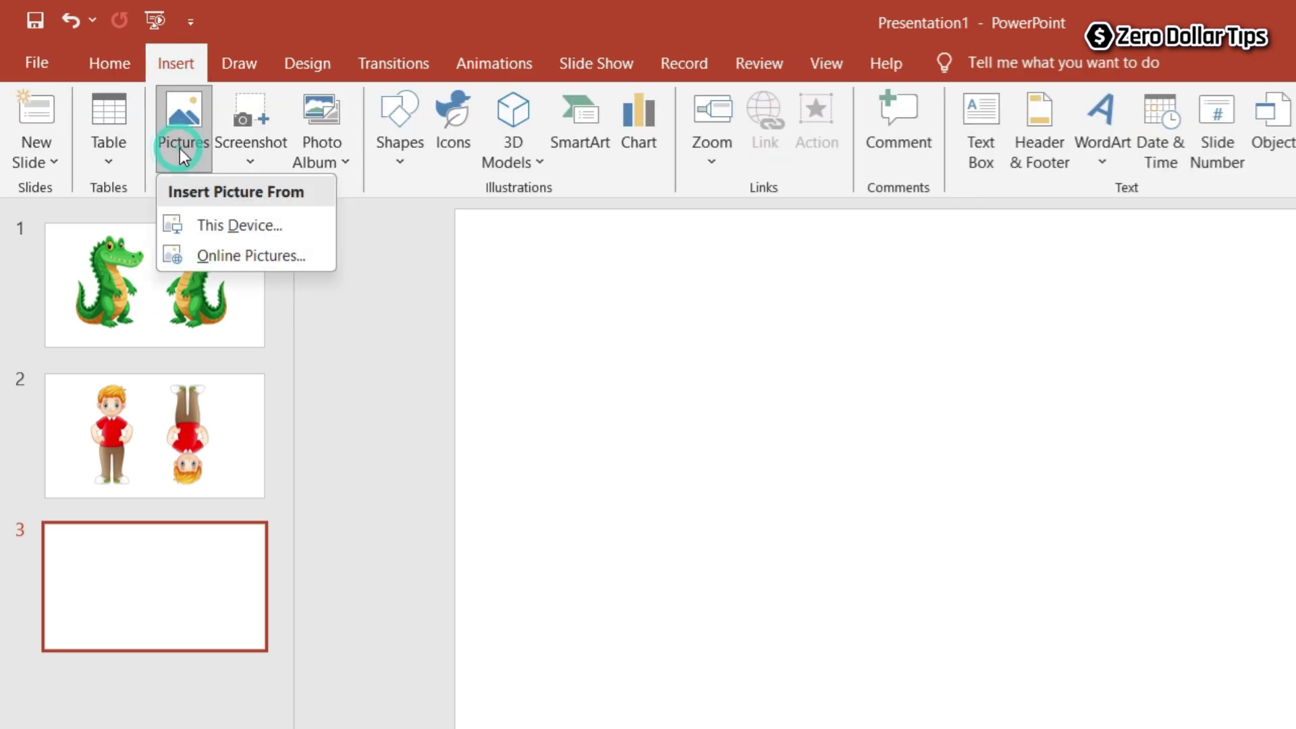
pyautogui.click(228, 229)
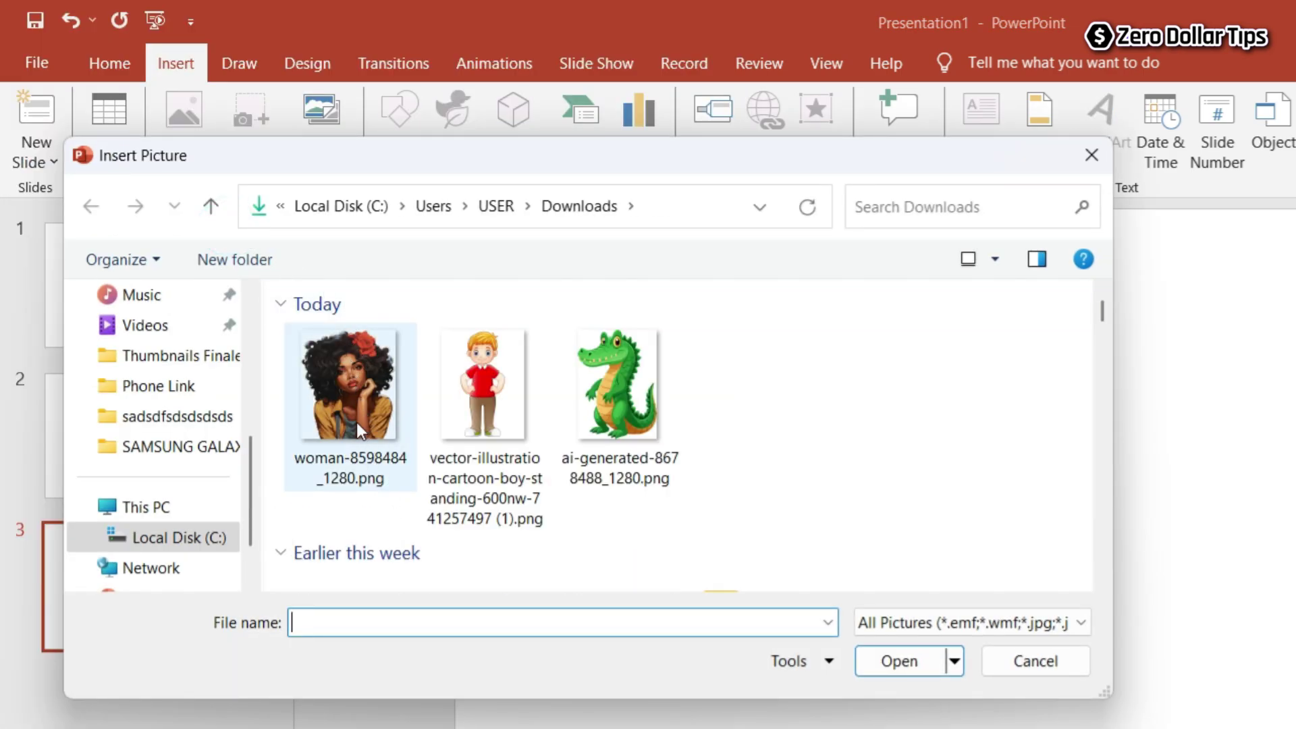
pyautogui.click(350, 379)
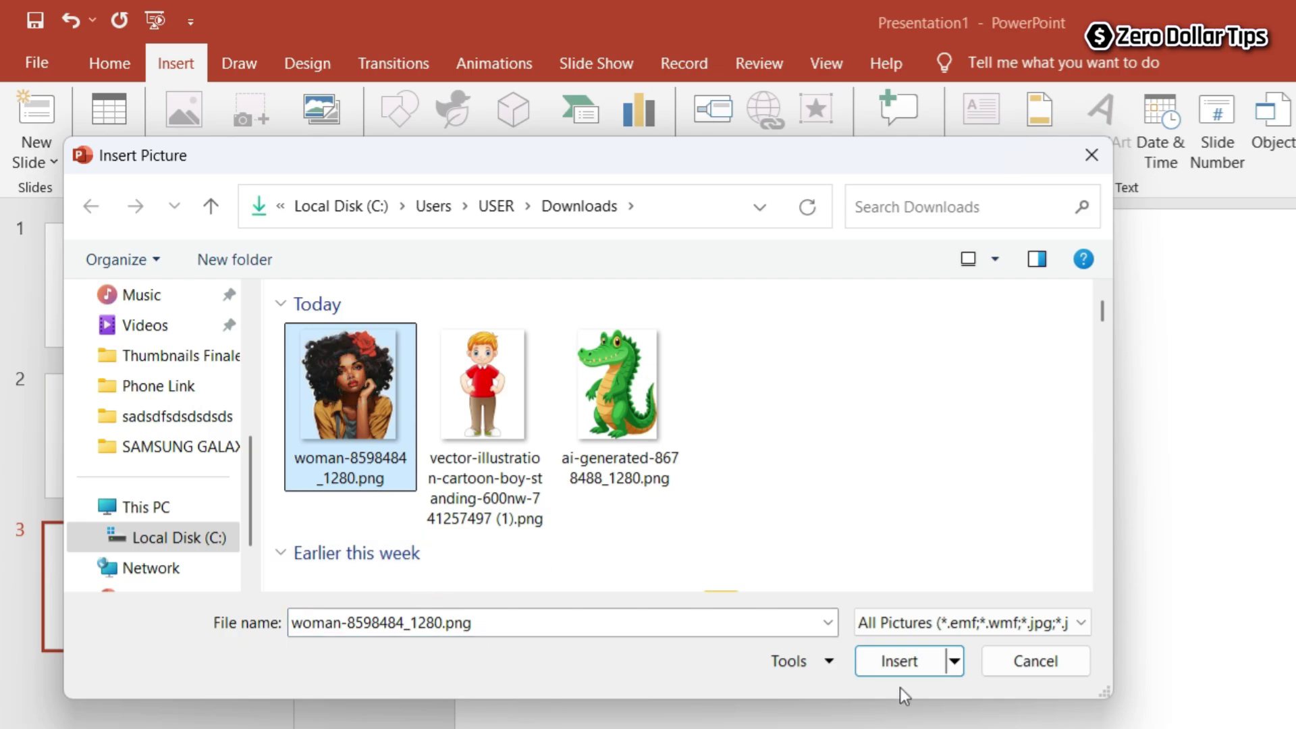
pyautogui.click(901, 665)
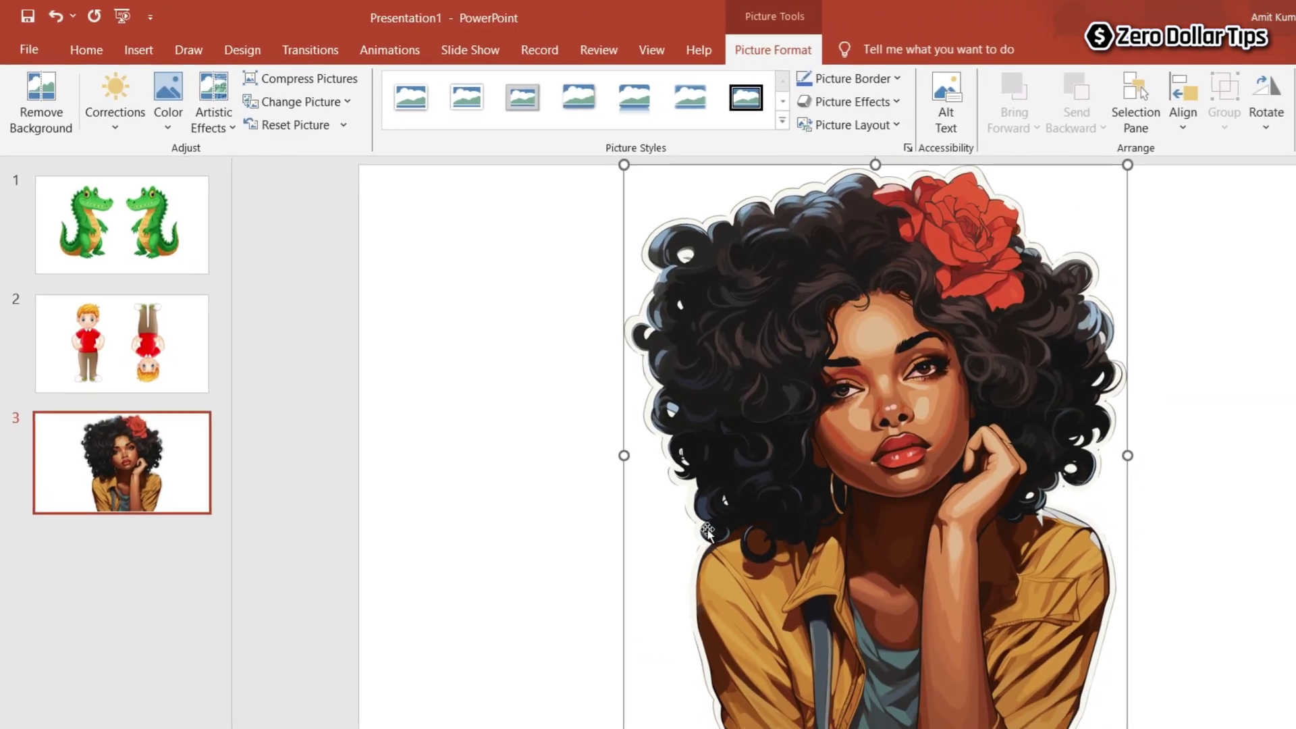
pyautogui.click(1217, 453)
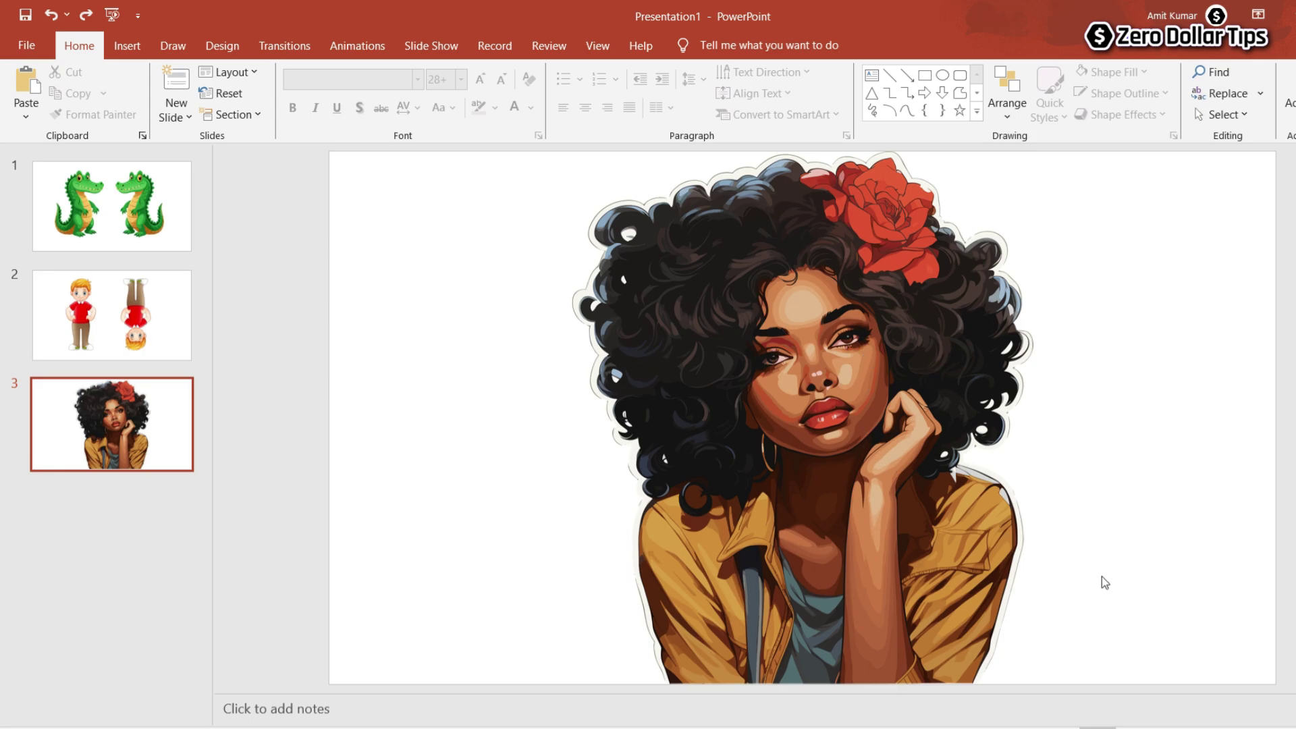
# Rotate the woman picture until it lies sideways, 90° left, with her head pointing left
pyautogui.click(833, 345)
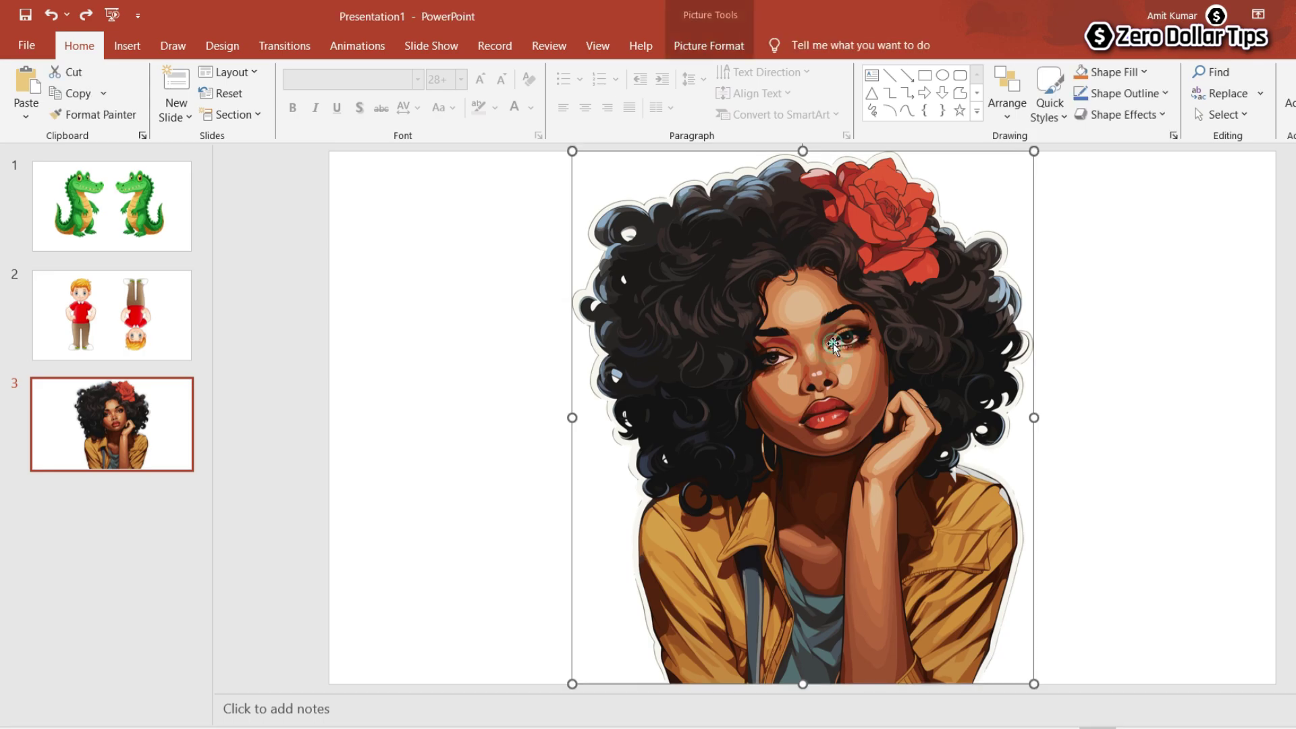
pyautogui.click(710, 48)
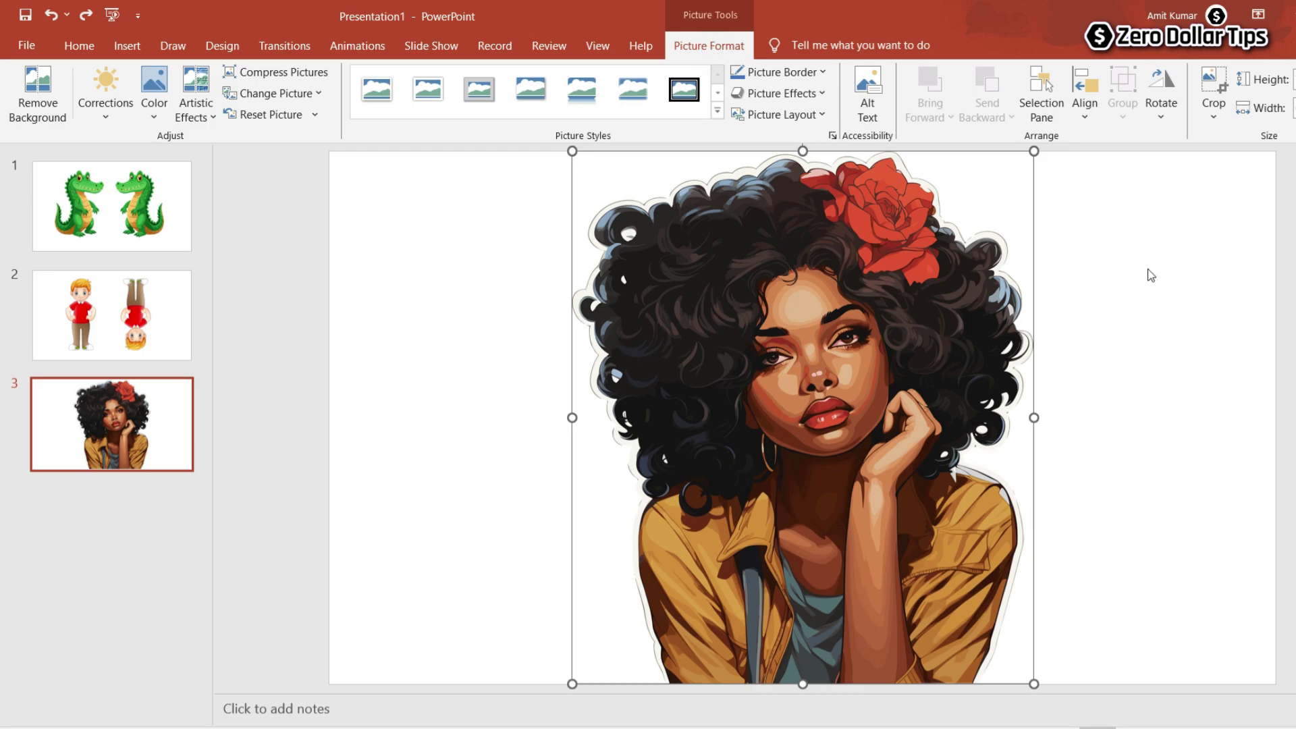
pyautogui.click(1166, 120)
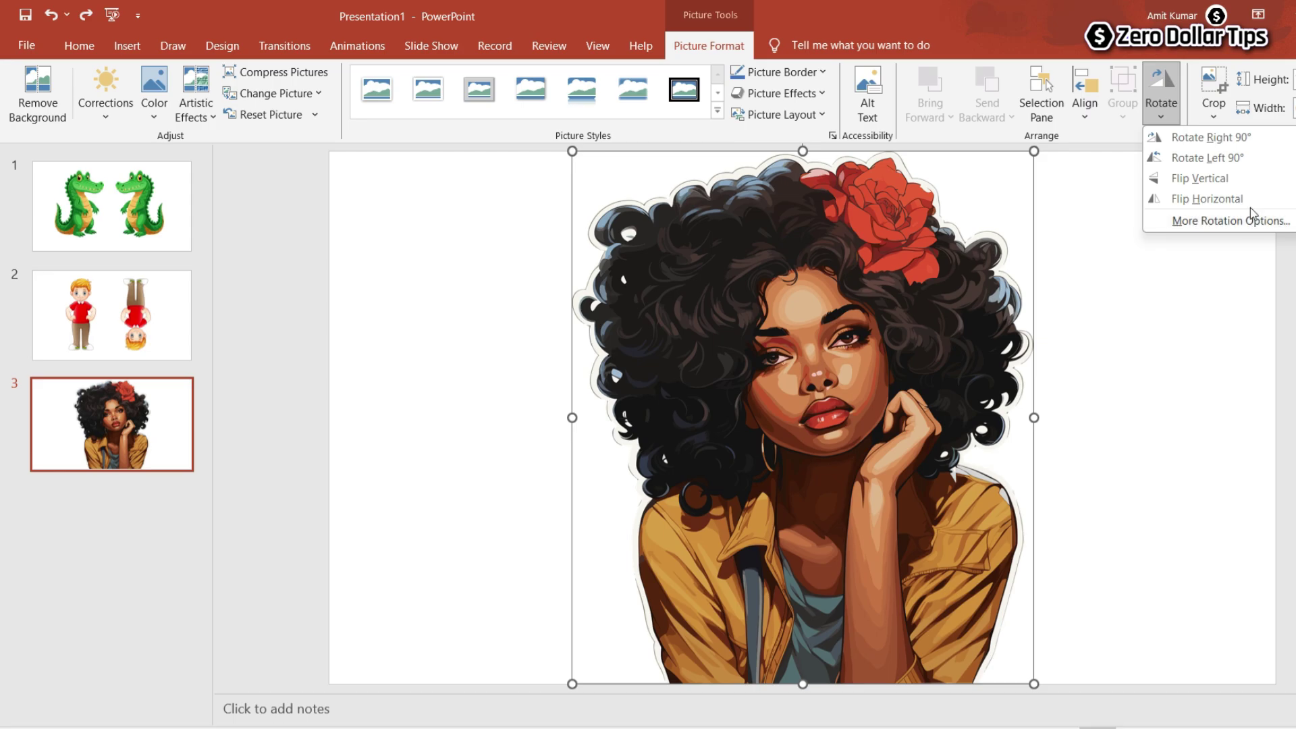
pyautogui.click(1216, 138)
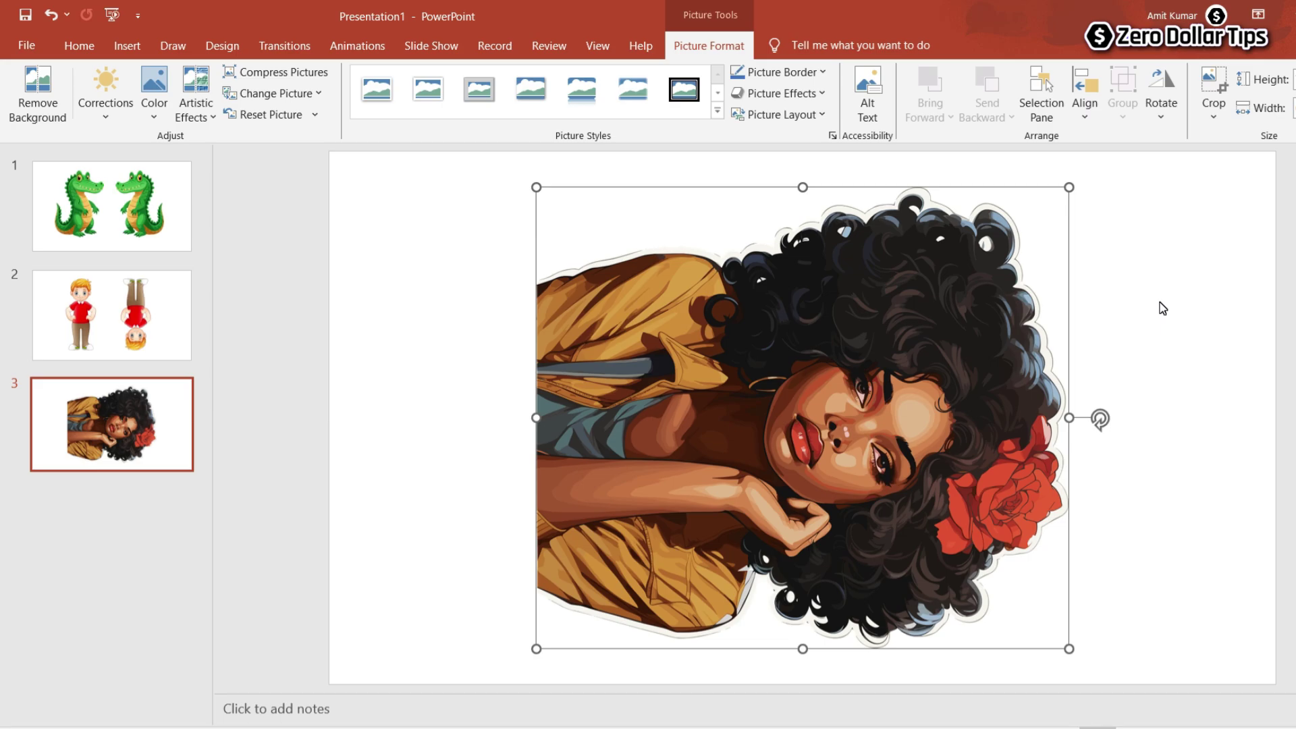
pyautogui.click(1164, 116)
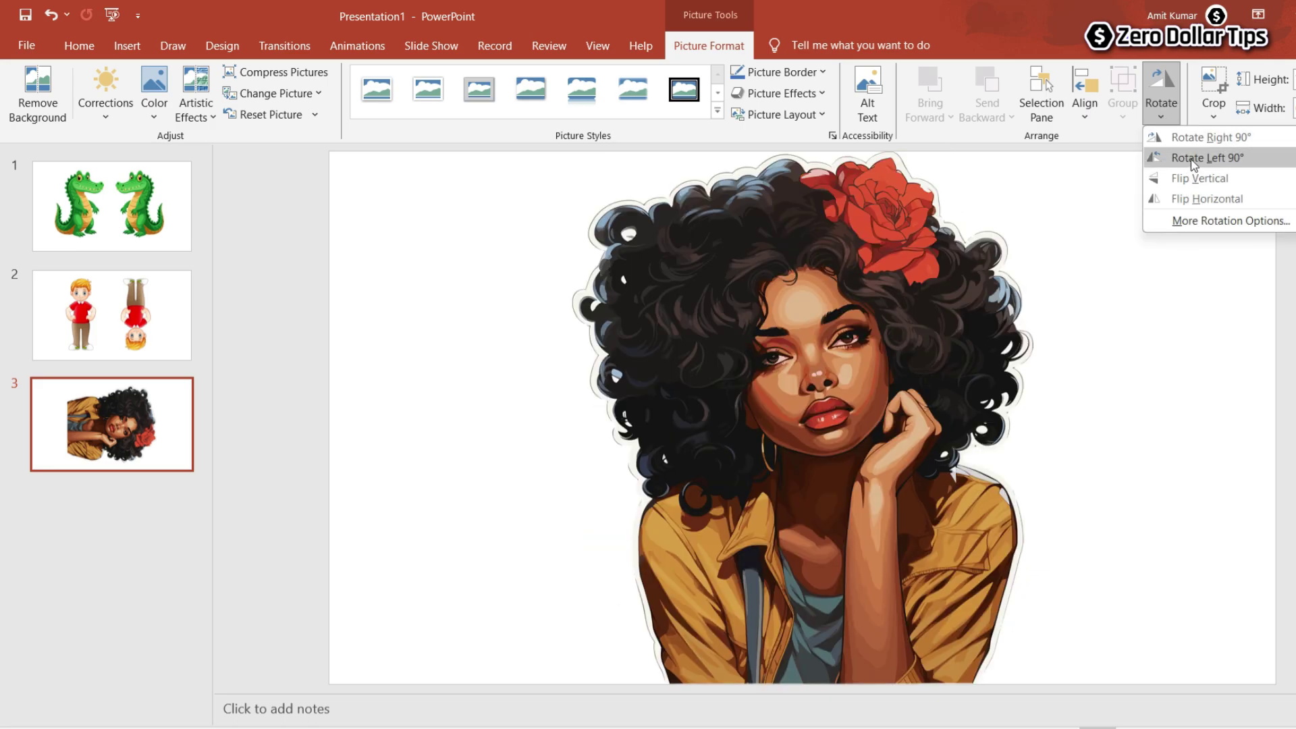
pyautogui.click(1220, 159)
pyautogui.click(1170, 115)
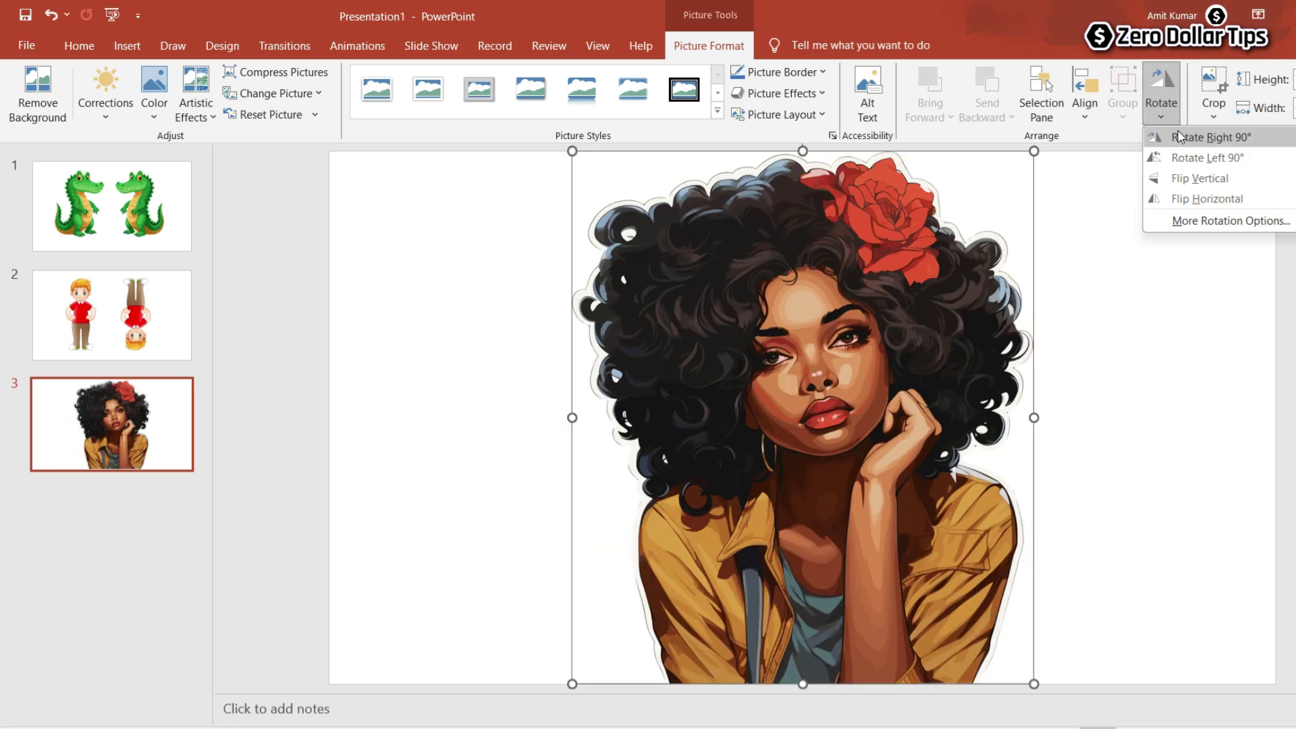
pyautogui.click(1208, 158)
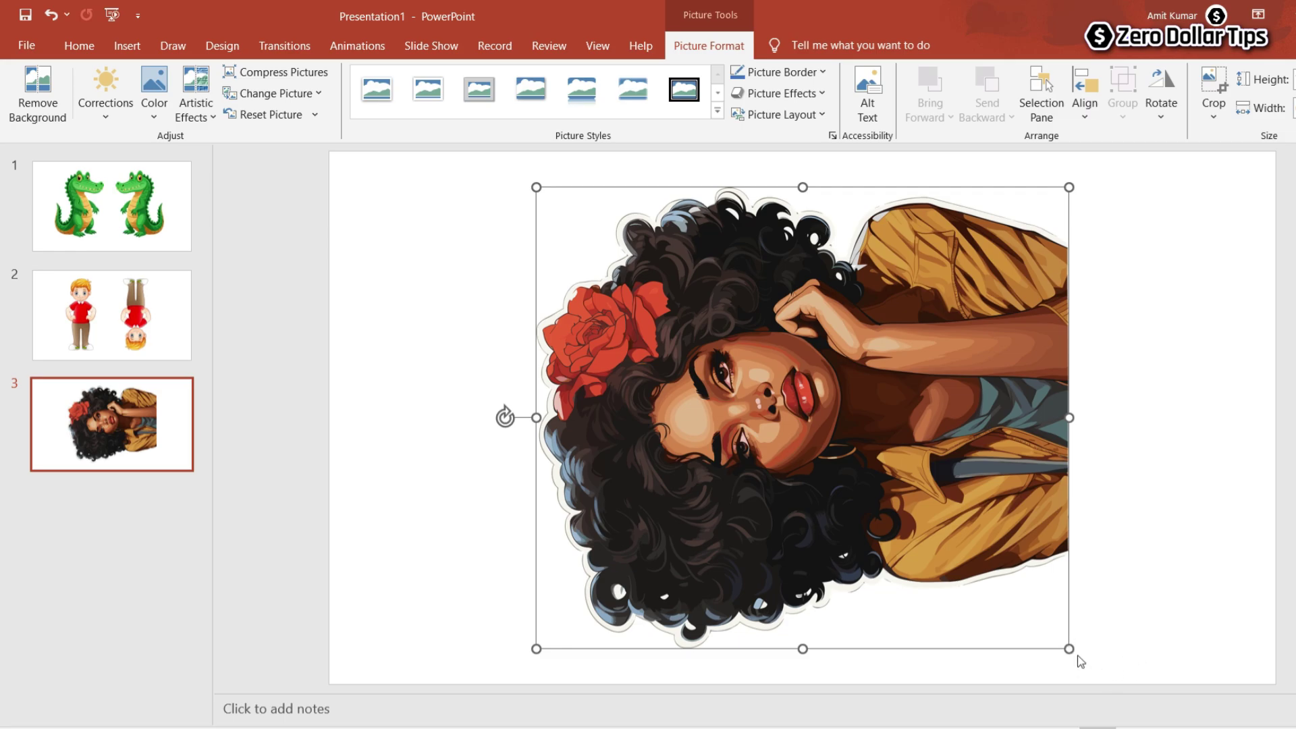
# Resize the sideways portrait smaller and position it on the left of slide 3
pyautogui.moveTo(1069, 648); pyautogui.dragTo(649, 439)
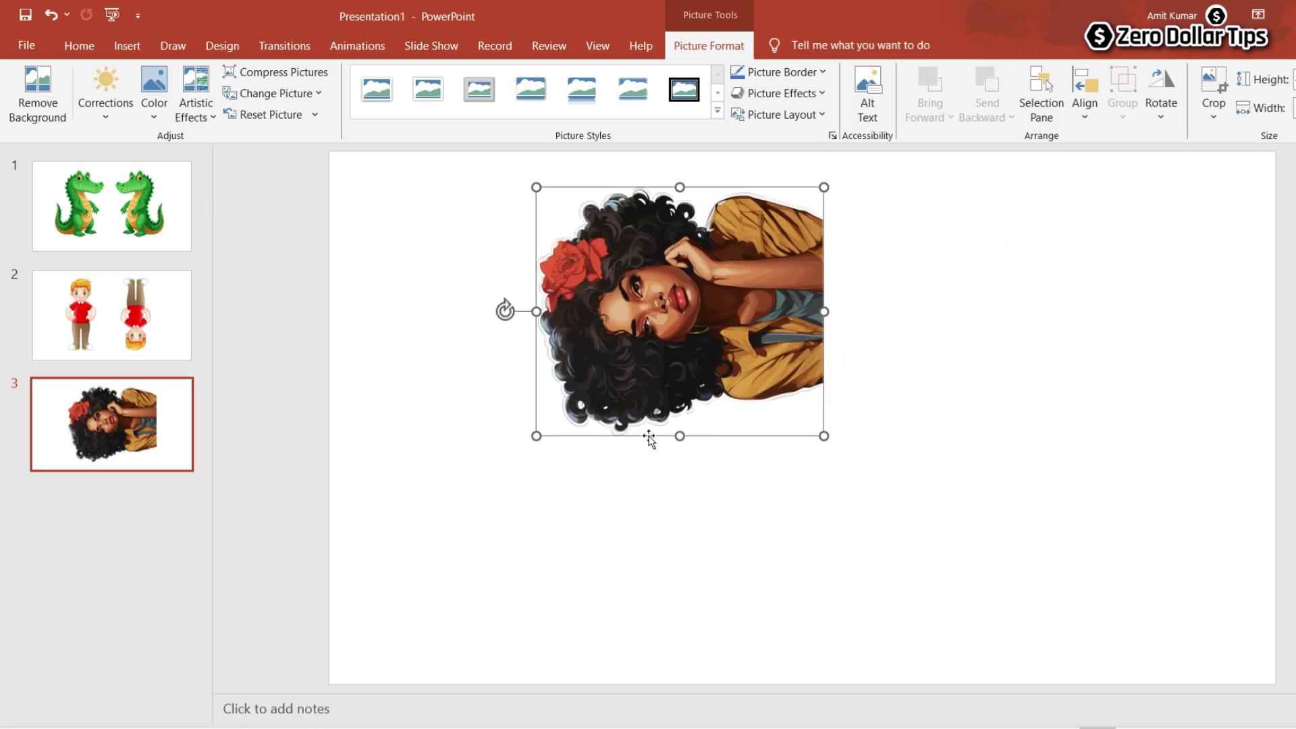
pyautogui.moveTo(728, 293); pyautogui.dragTo(677, 384)
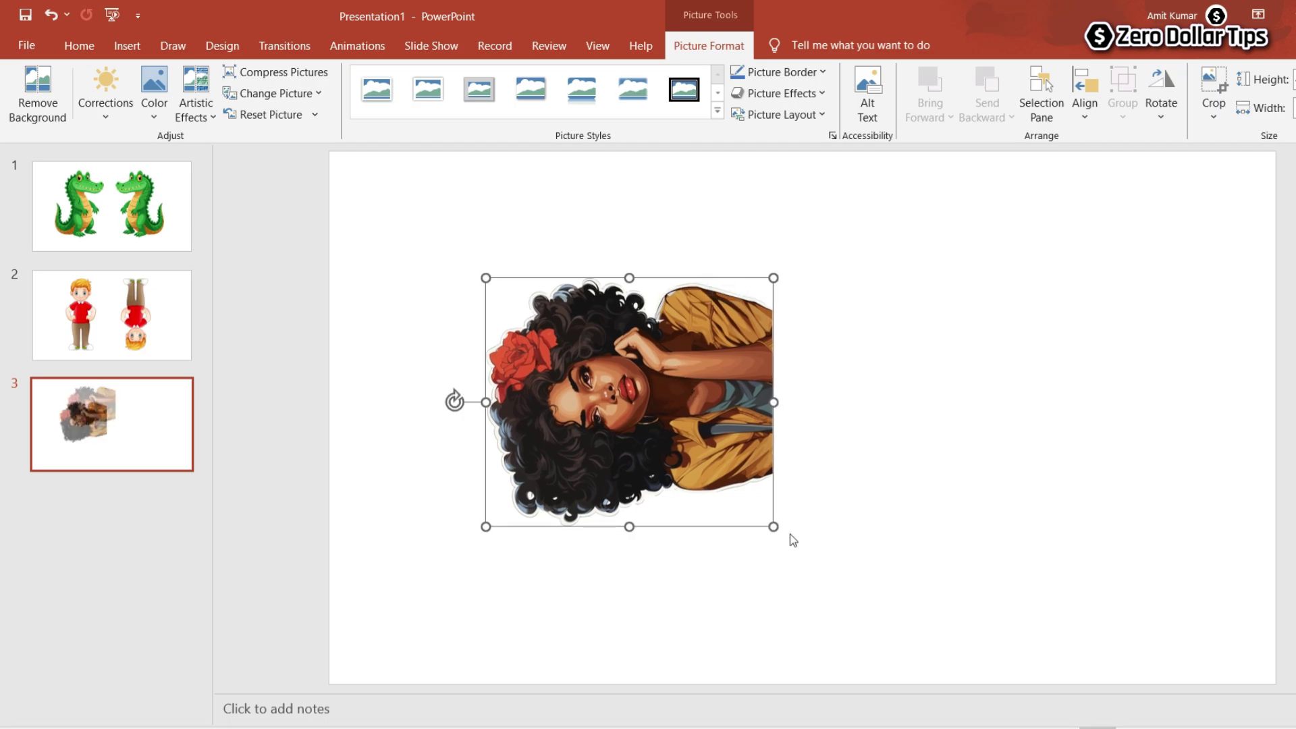
pyautogui.moveTo(773, 527); pyautogui.dragTo(894, 600)
pyautogui.moveTo(807, 465); pyautogui.dragTo(739, 415)
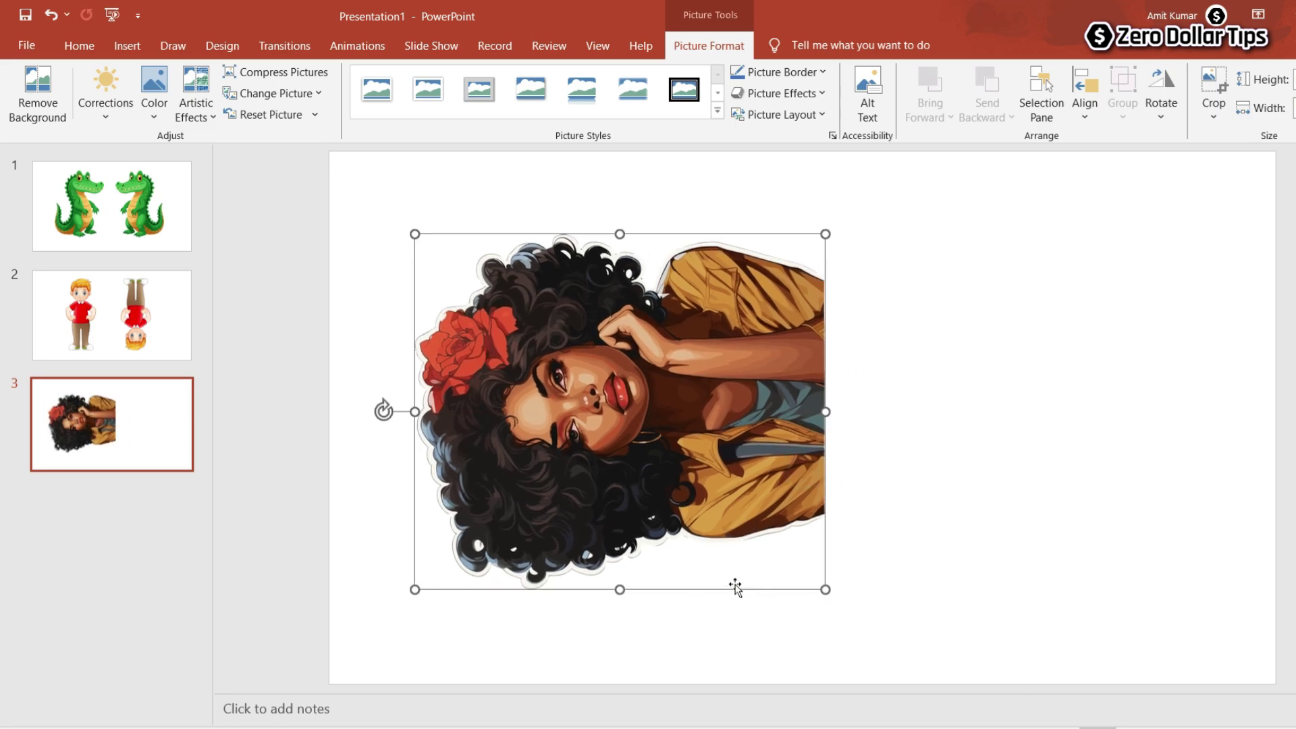
# Copy the portrait, paste it as a picture, and place the copy right beside the original
pyautogui.rightClick(686, 500)
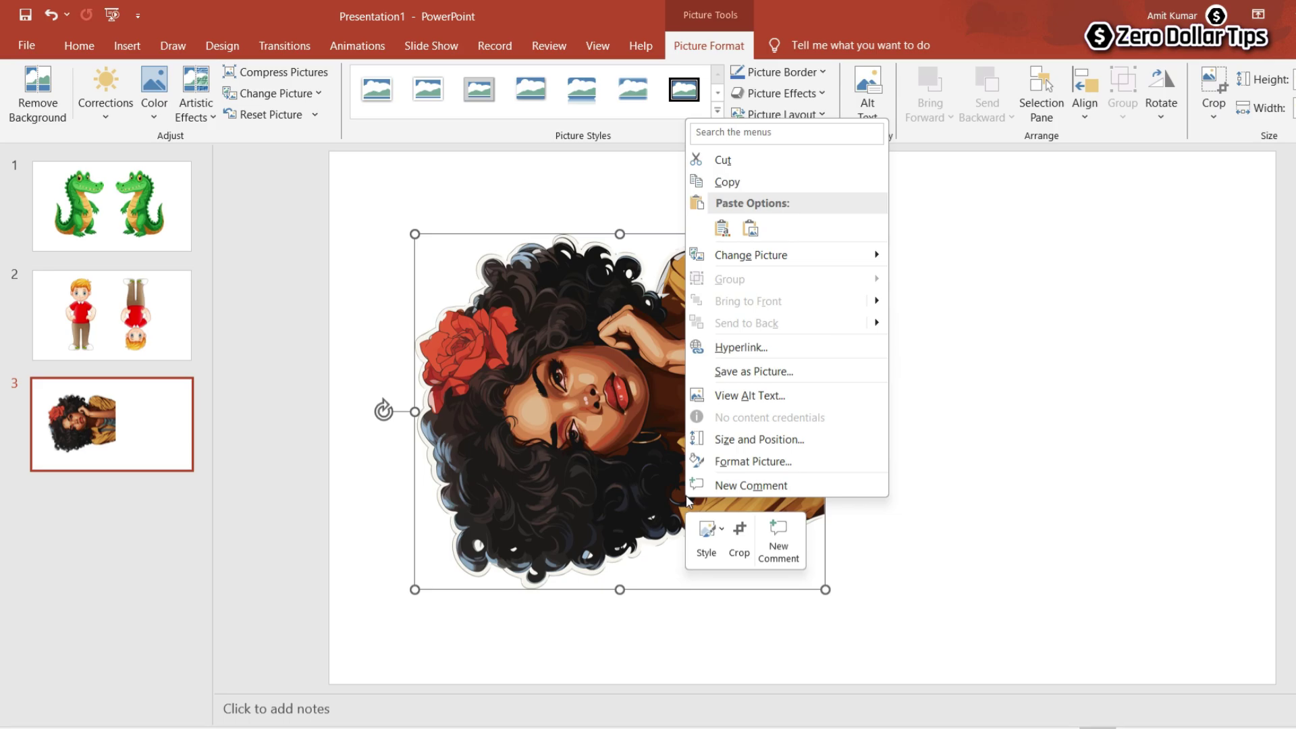
pyautogui.click(727, 181)
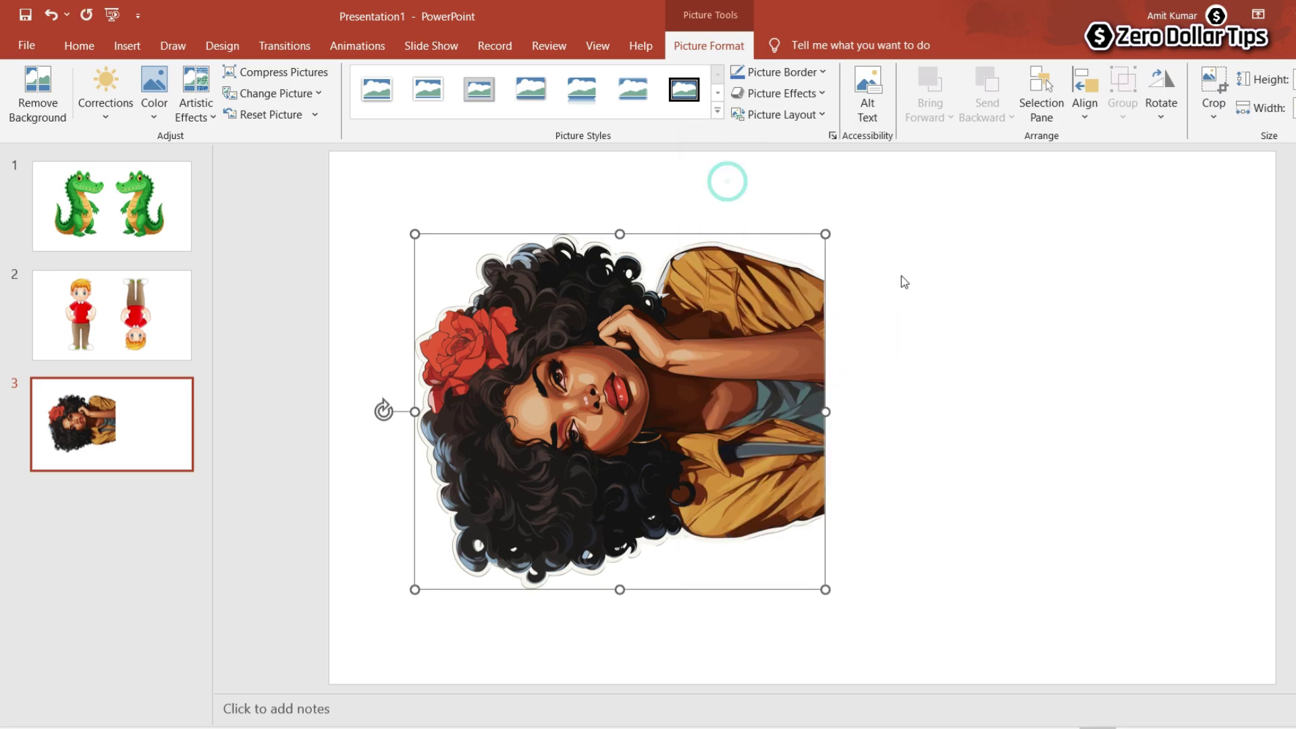
pyautogui.click(942, 298)
pyautogui.rightClick(944, 298)
pyautogui.click(1011, 360)
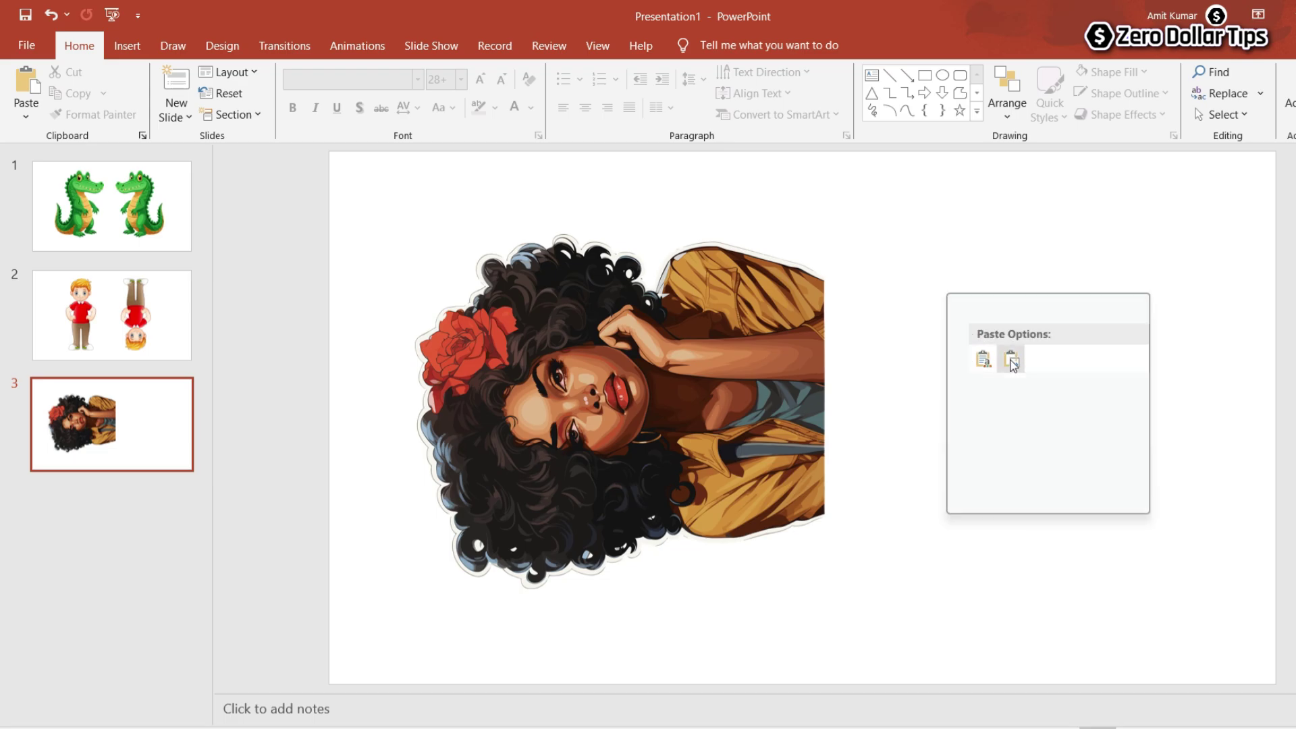
pyautogui.moveTo(819, 405); pyautogui.dragTo(975, 399)
pyautogui.moveTo(890, 430); pyautogui.dragTo(922, 431)
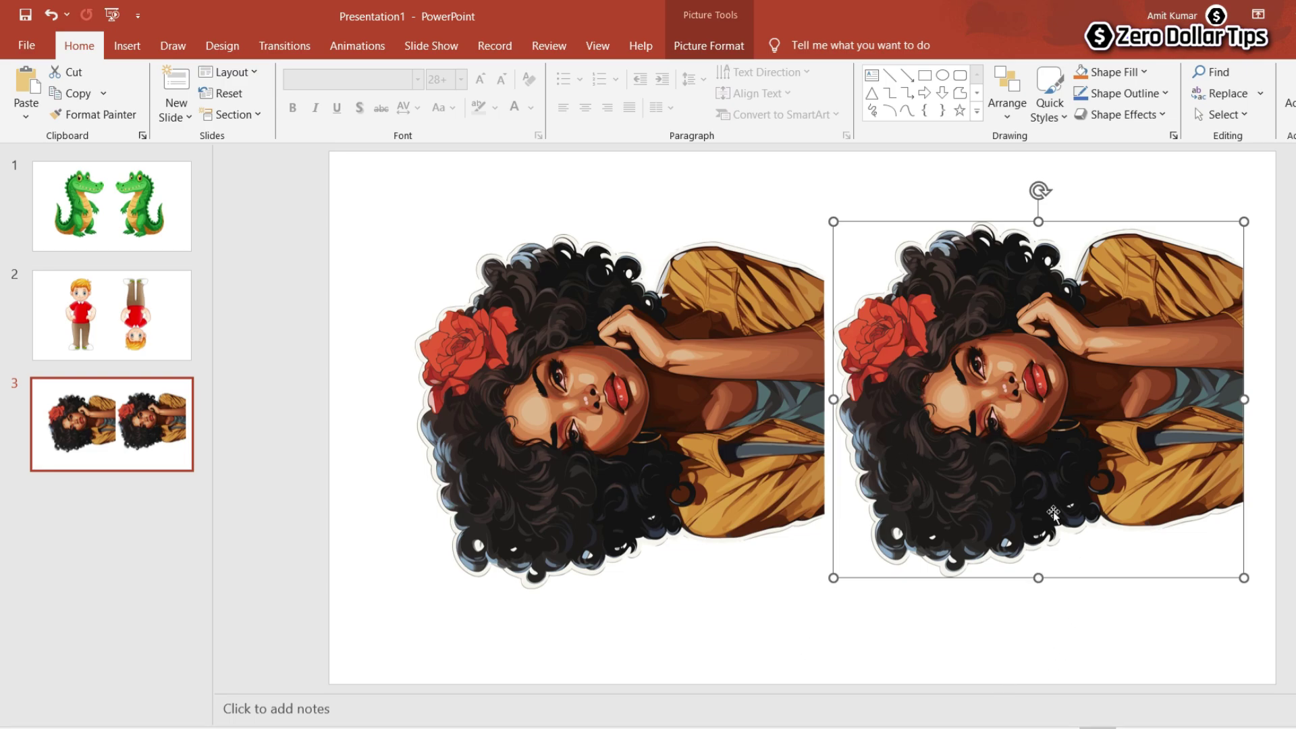
# Flip the right copy horizontally and drag it left to meet the original portrait
pyautogui.click(713, 49)
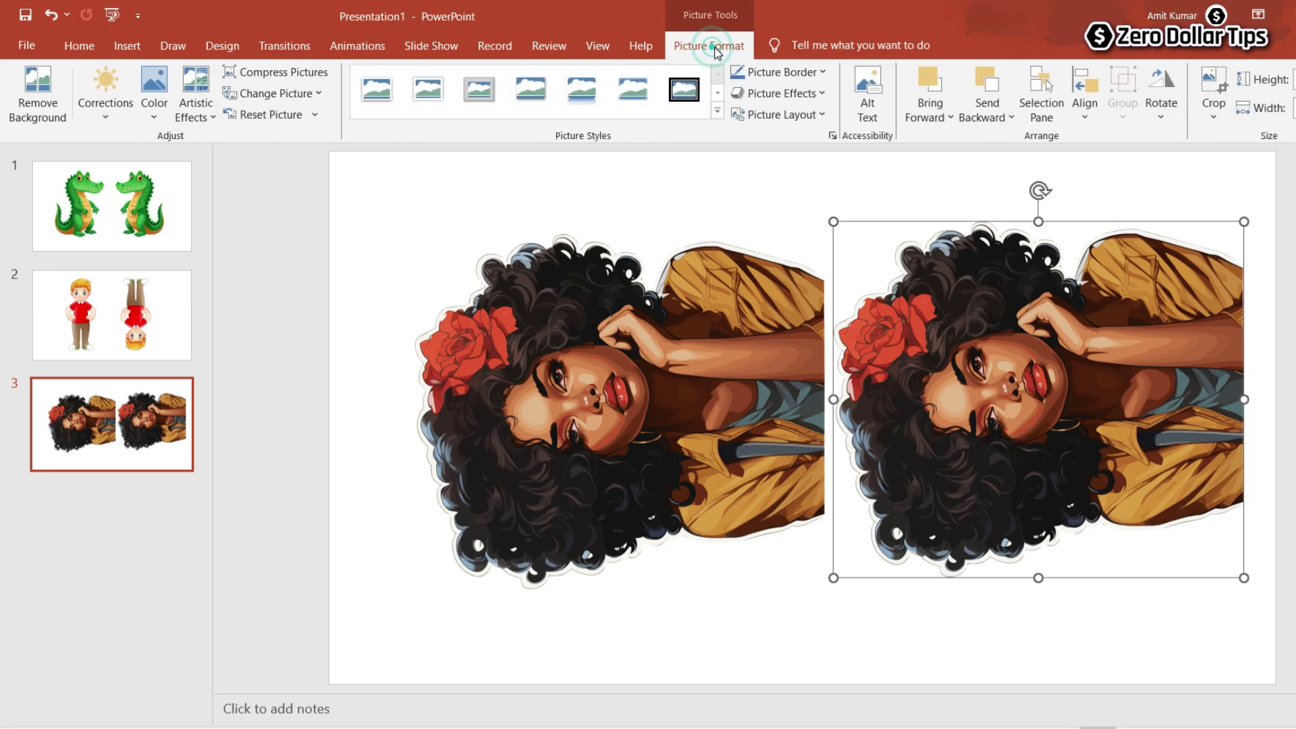
pyautogui.click(1163, 111)
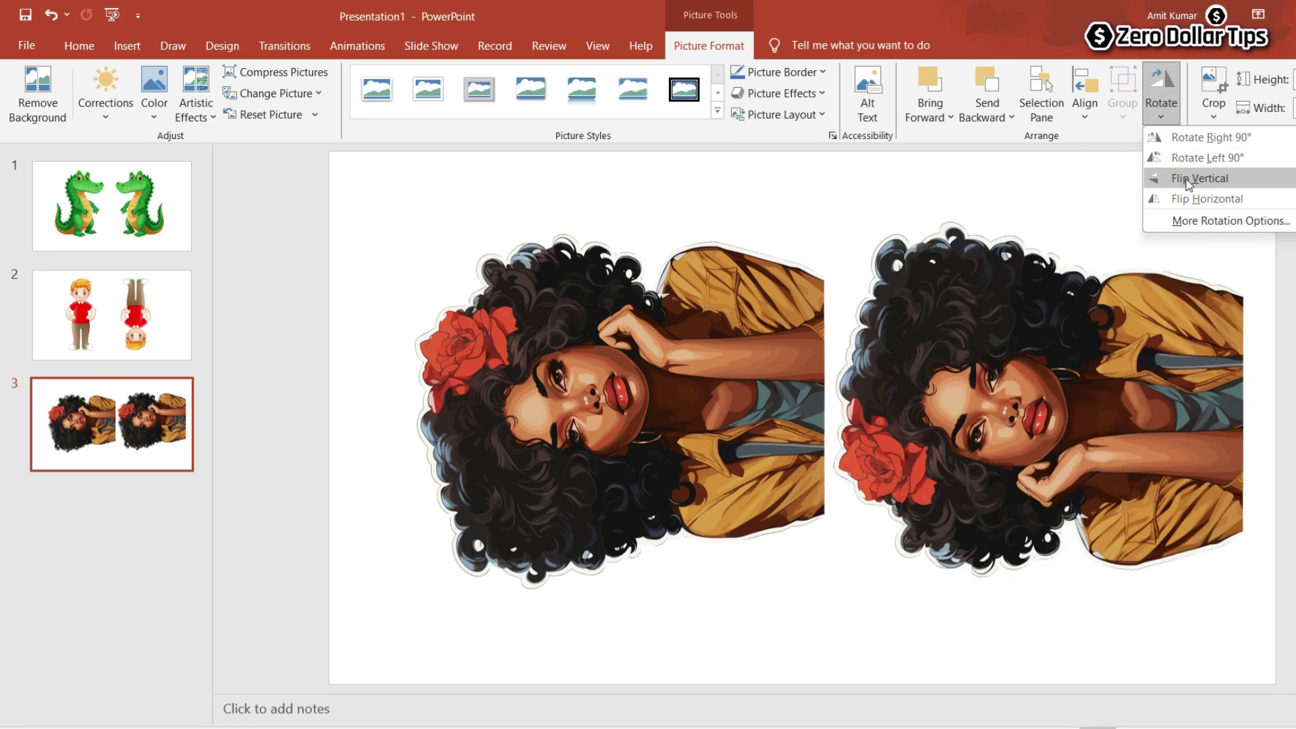
pyautogui.click(1188, 197)
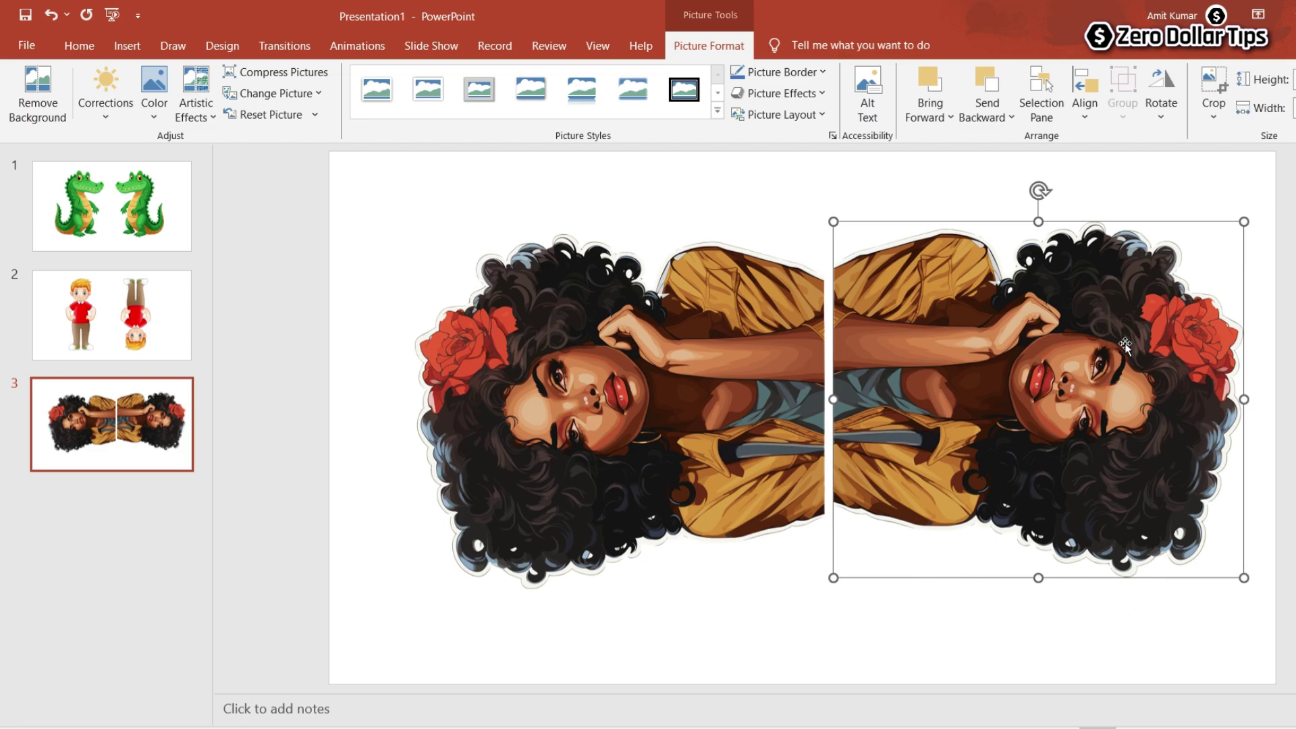
pyautogui.click(1006, 625)
pyautogui.moveTo(999, 407); pyautogui.dragTo(991, 419)
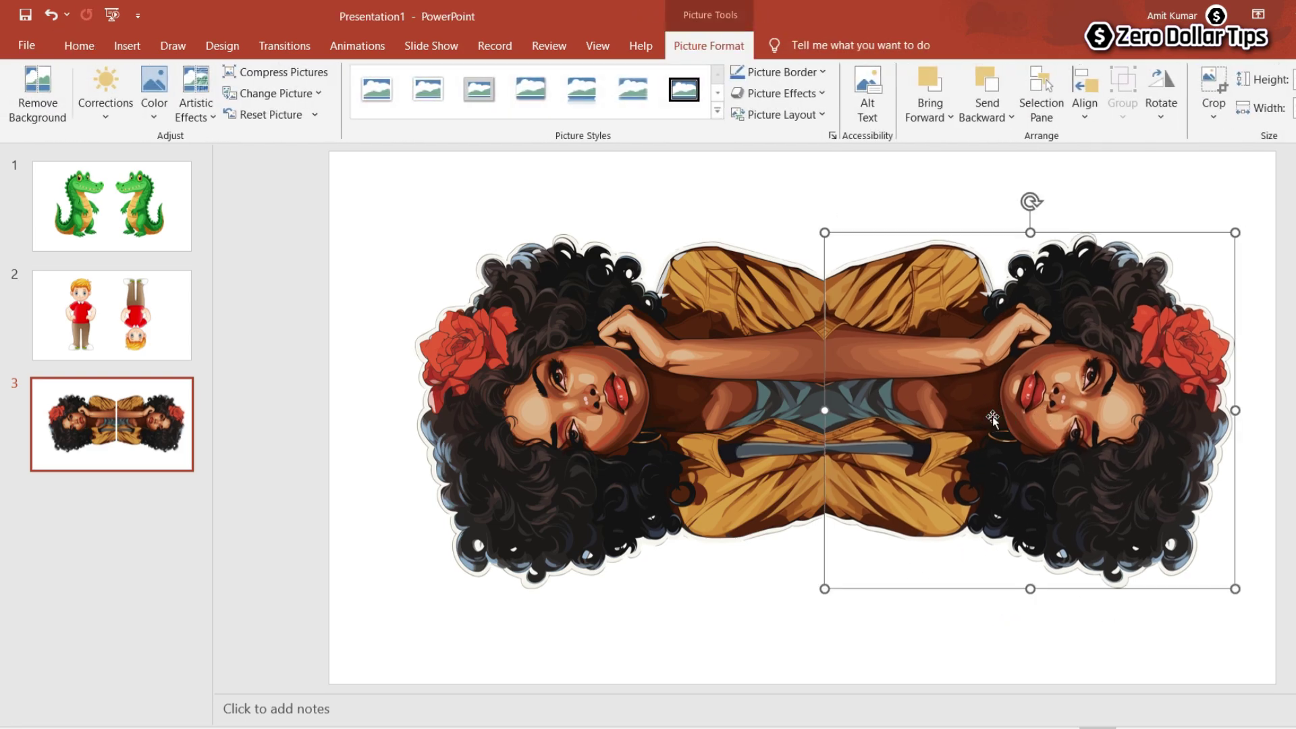
pyautogui.click(811, 651)
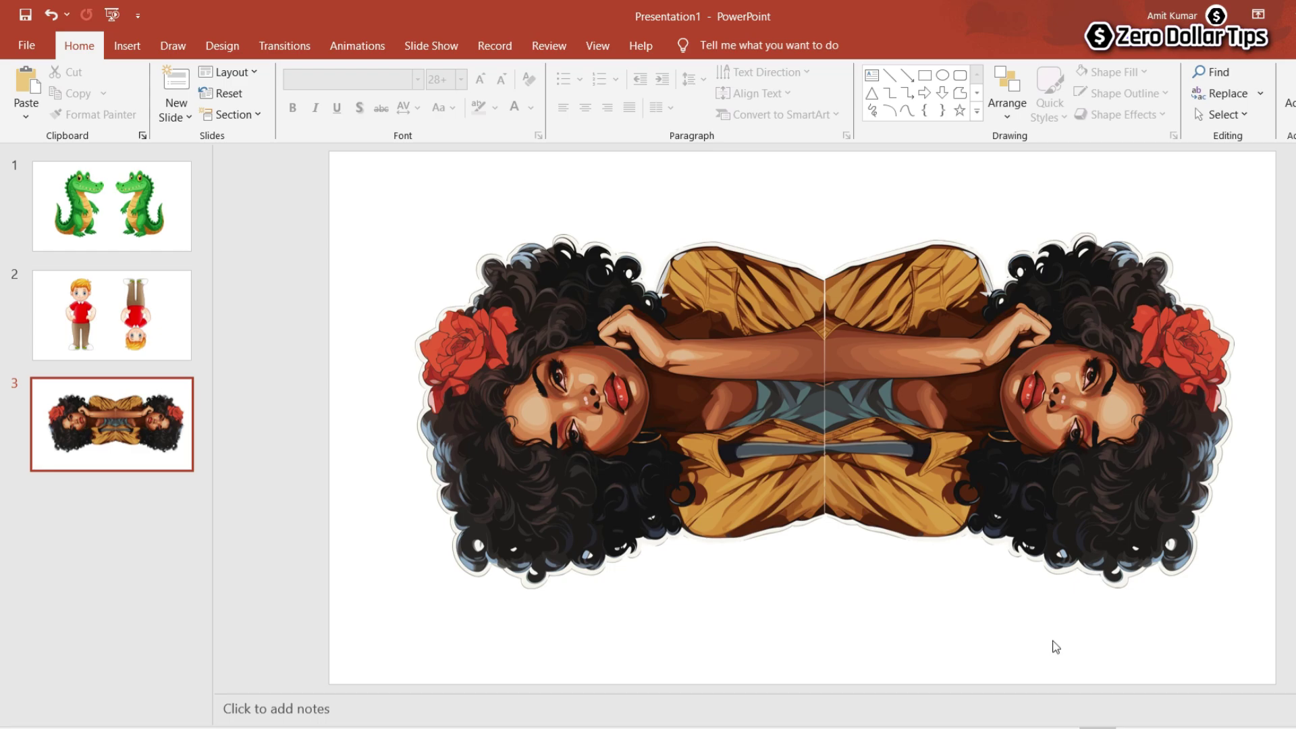
# Rotate the mirrored right picture 90° left, then rotate it back 90° right
pyautogui.click(1090, 412)
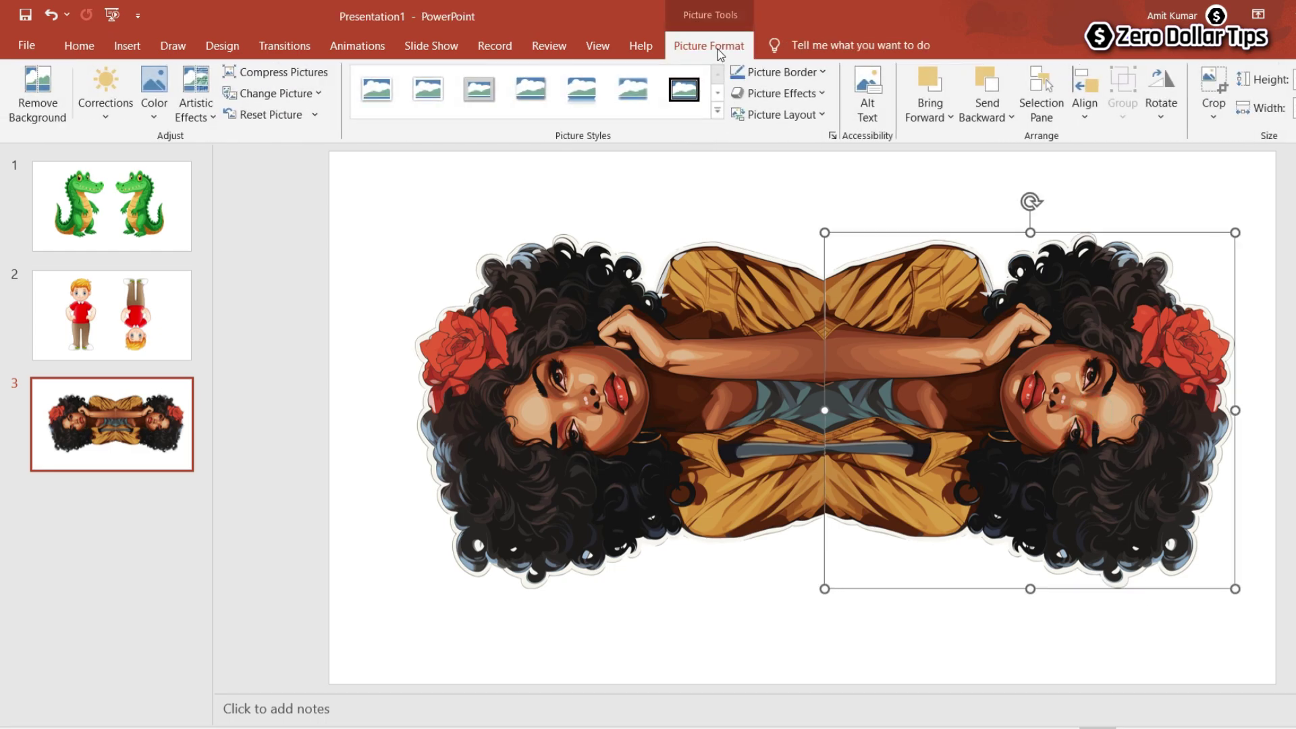
pyautogui.click(1163, 112)
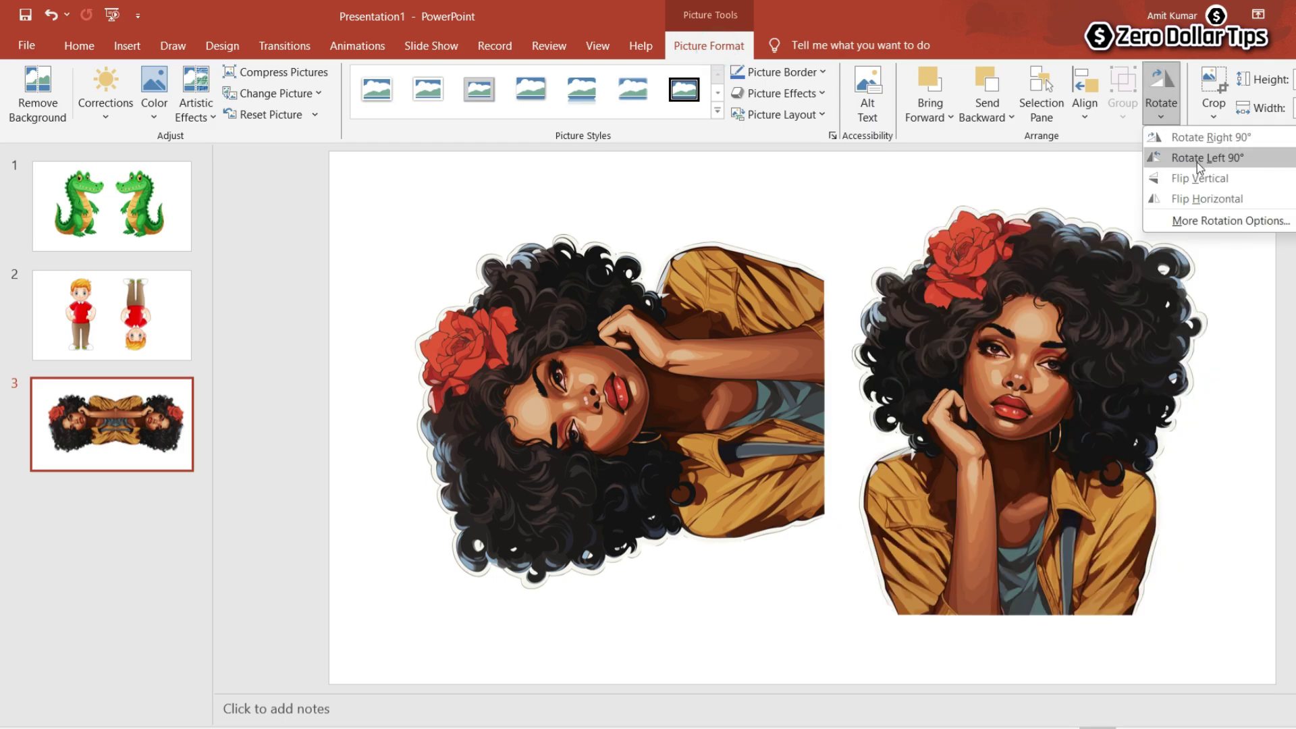
pyautogui.click(1222, 165)
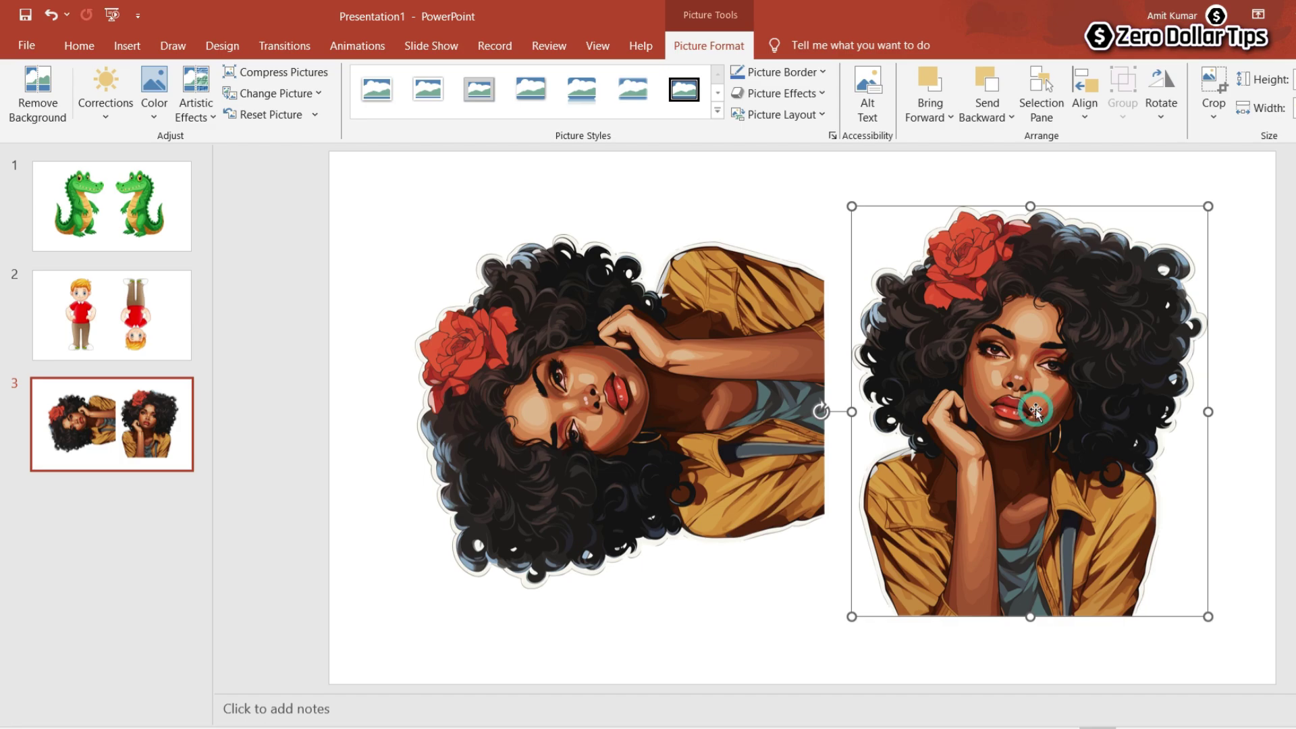
pyautogui.click(1163, 110)
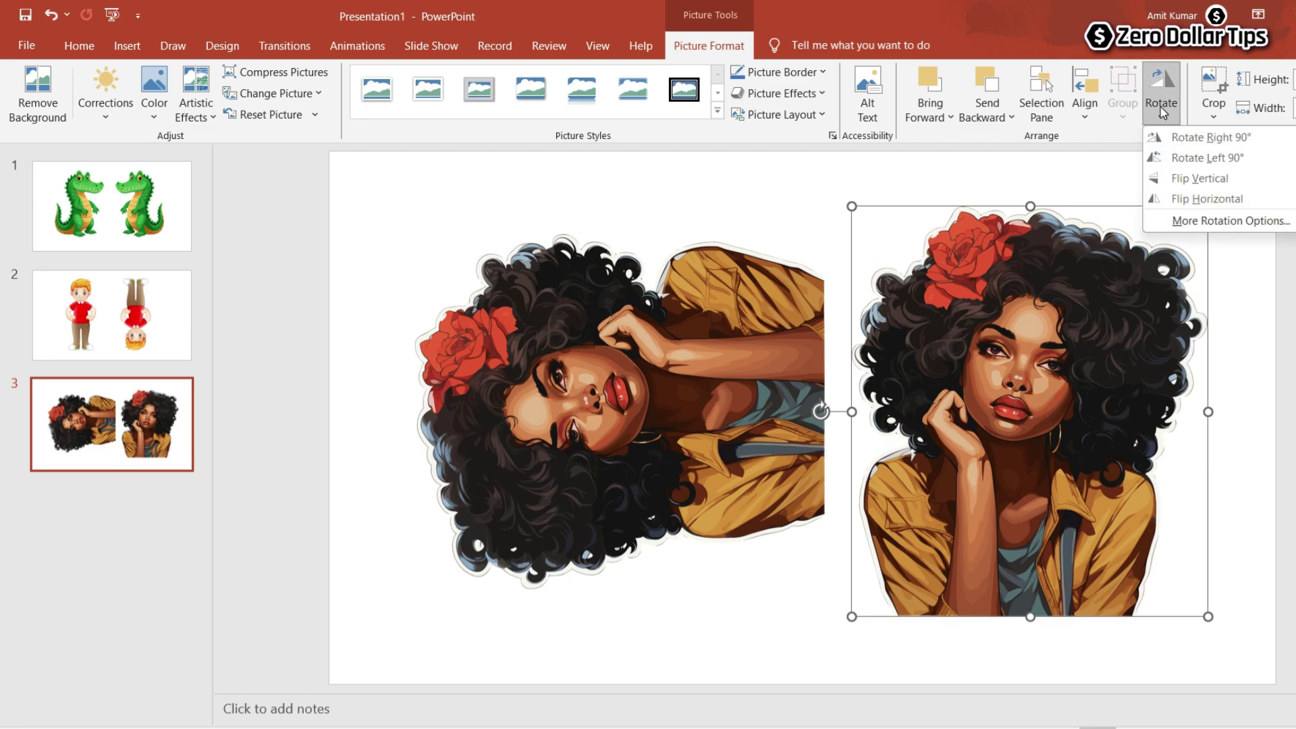
pyautogui.click(1212, 138)
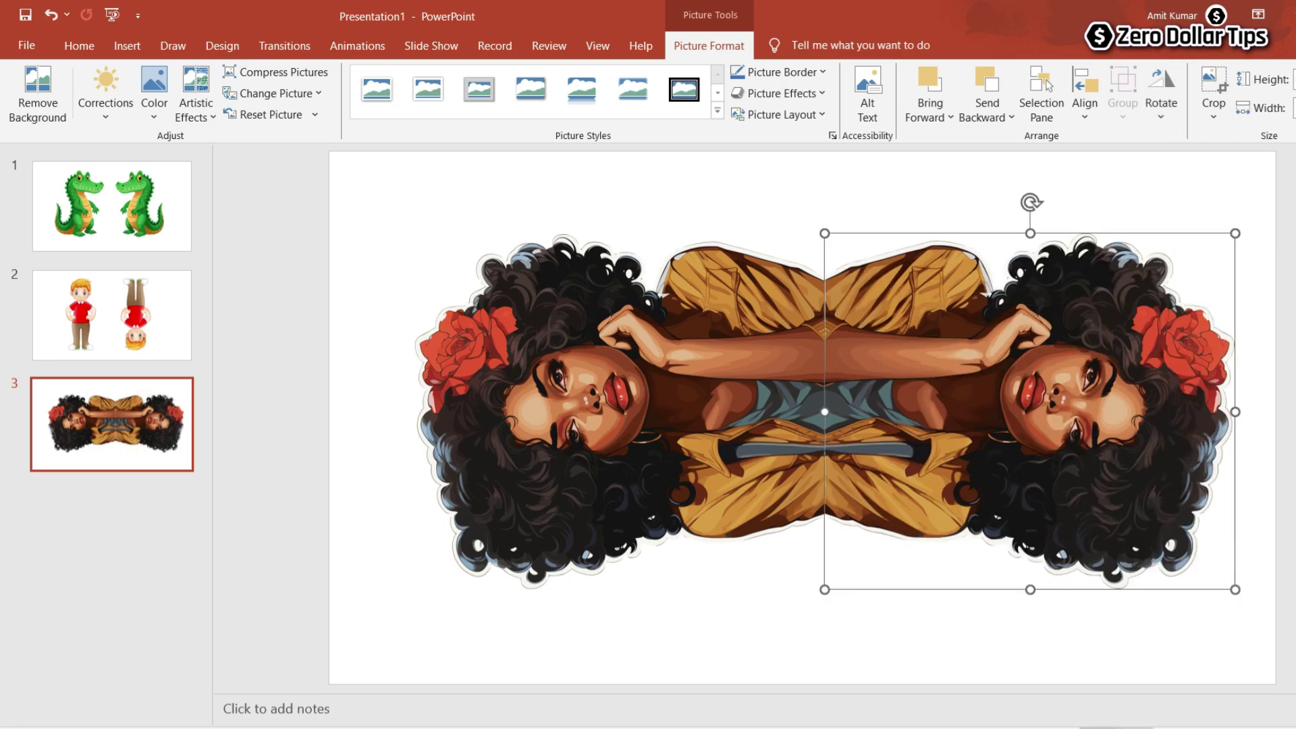
pyautogui.click(1249, 661)
# Step from slide 1 through slides 2 and 3, then back to slide 1
pyautogui.press('pageup')
pyautogui.press('pageup')
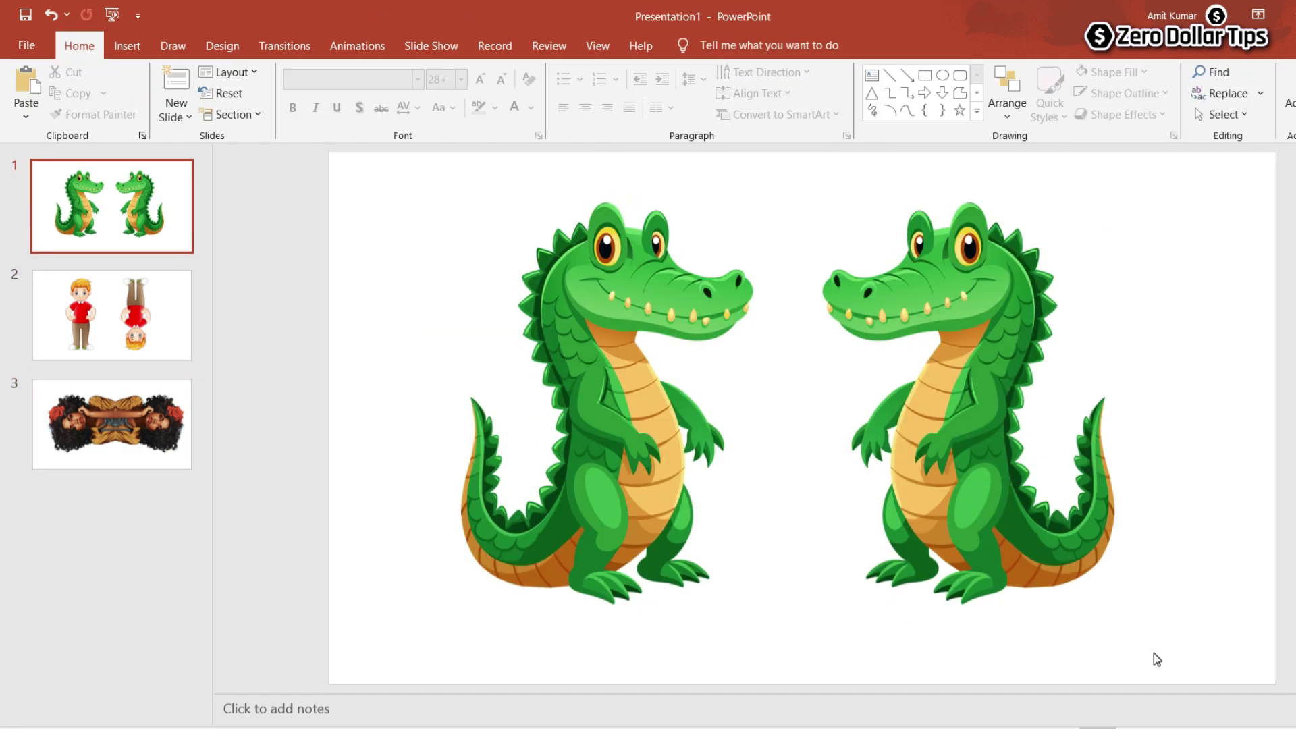
pyautogui.press('pagedown')
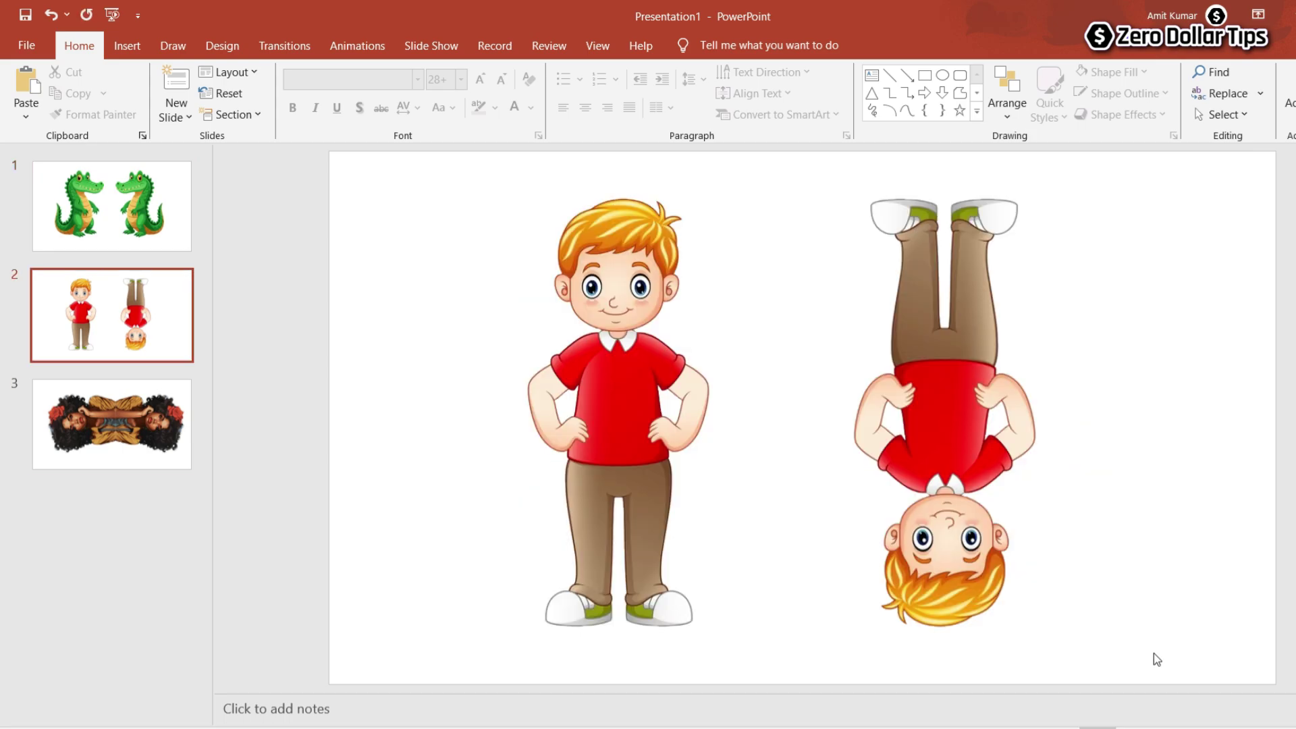
pyautogui.press('pagedown')
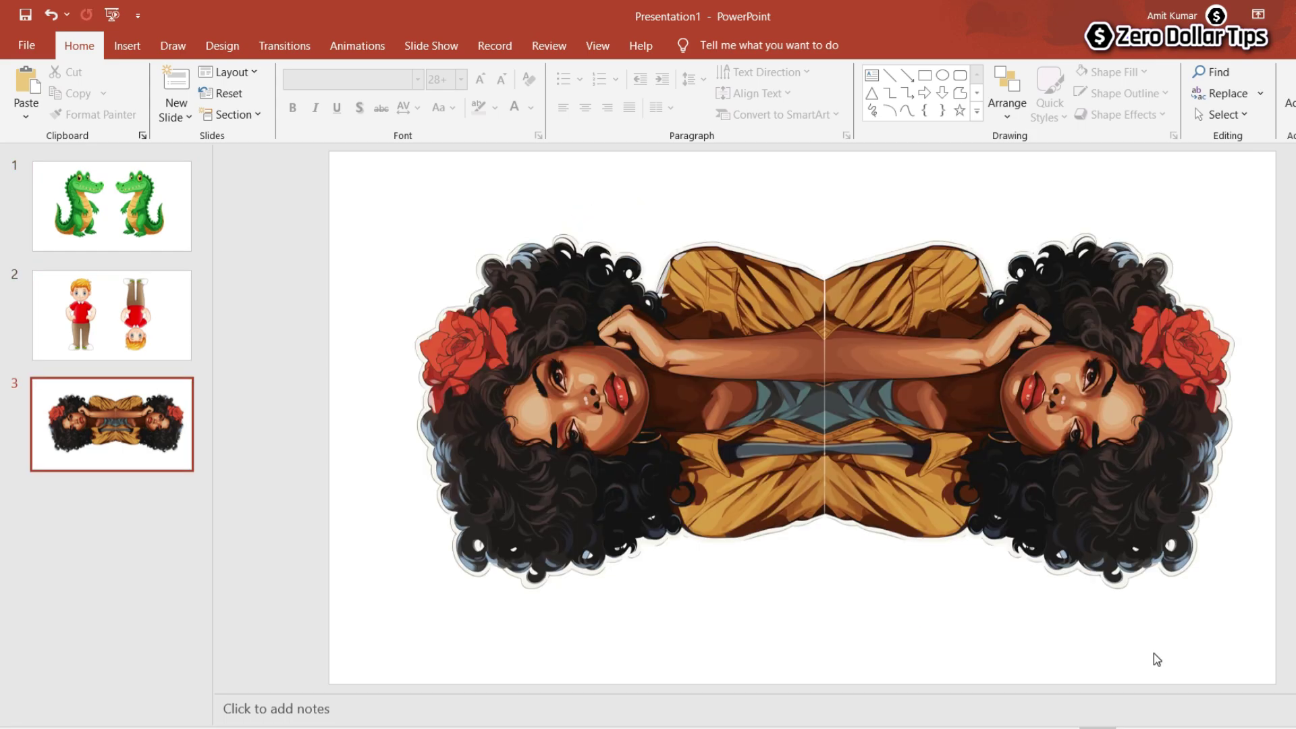
pyautogui.press('pageup')
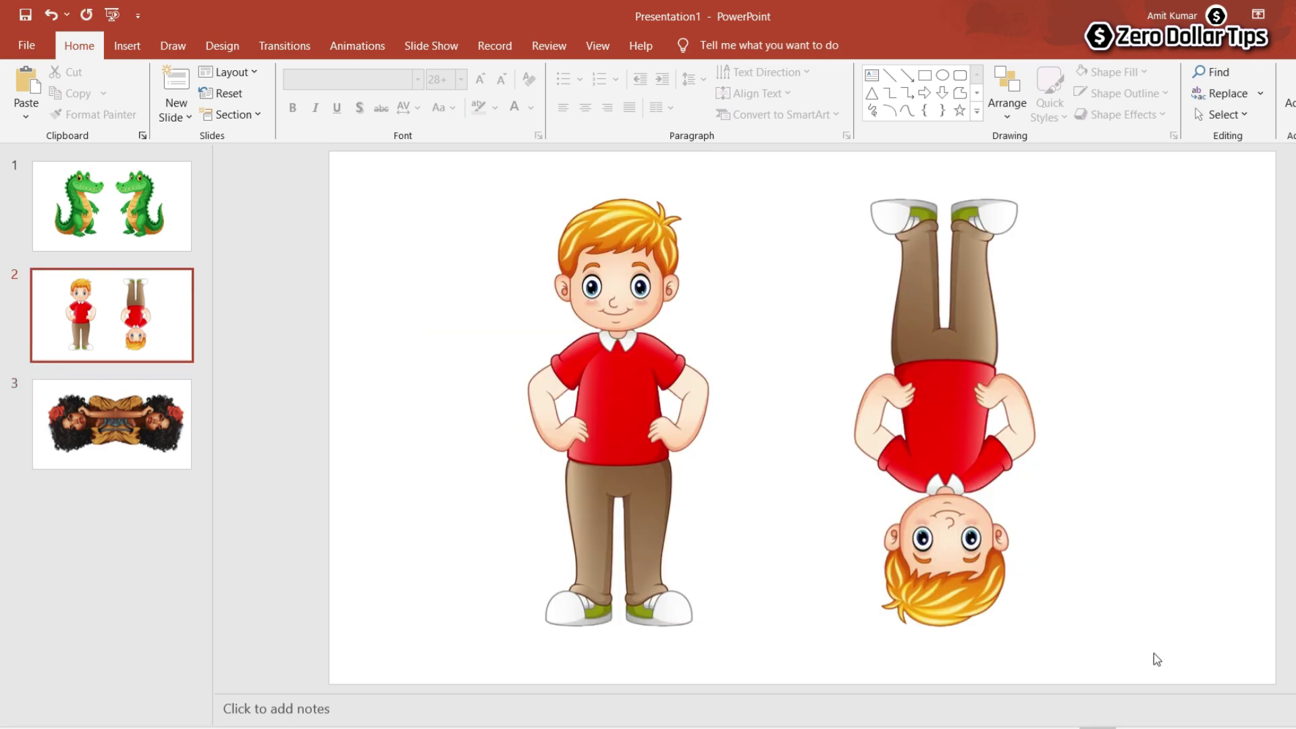
pyautogui.press('pageup')
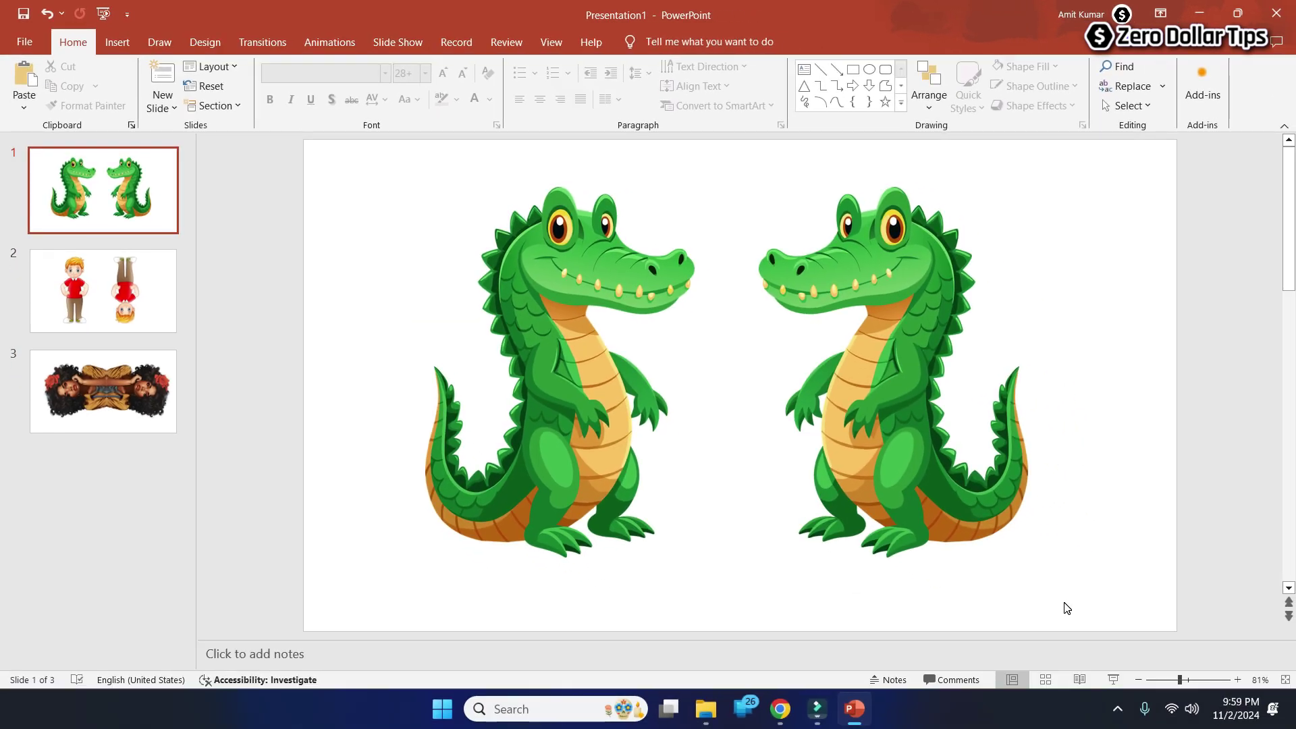